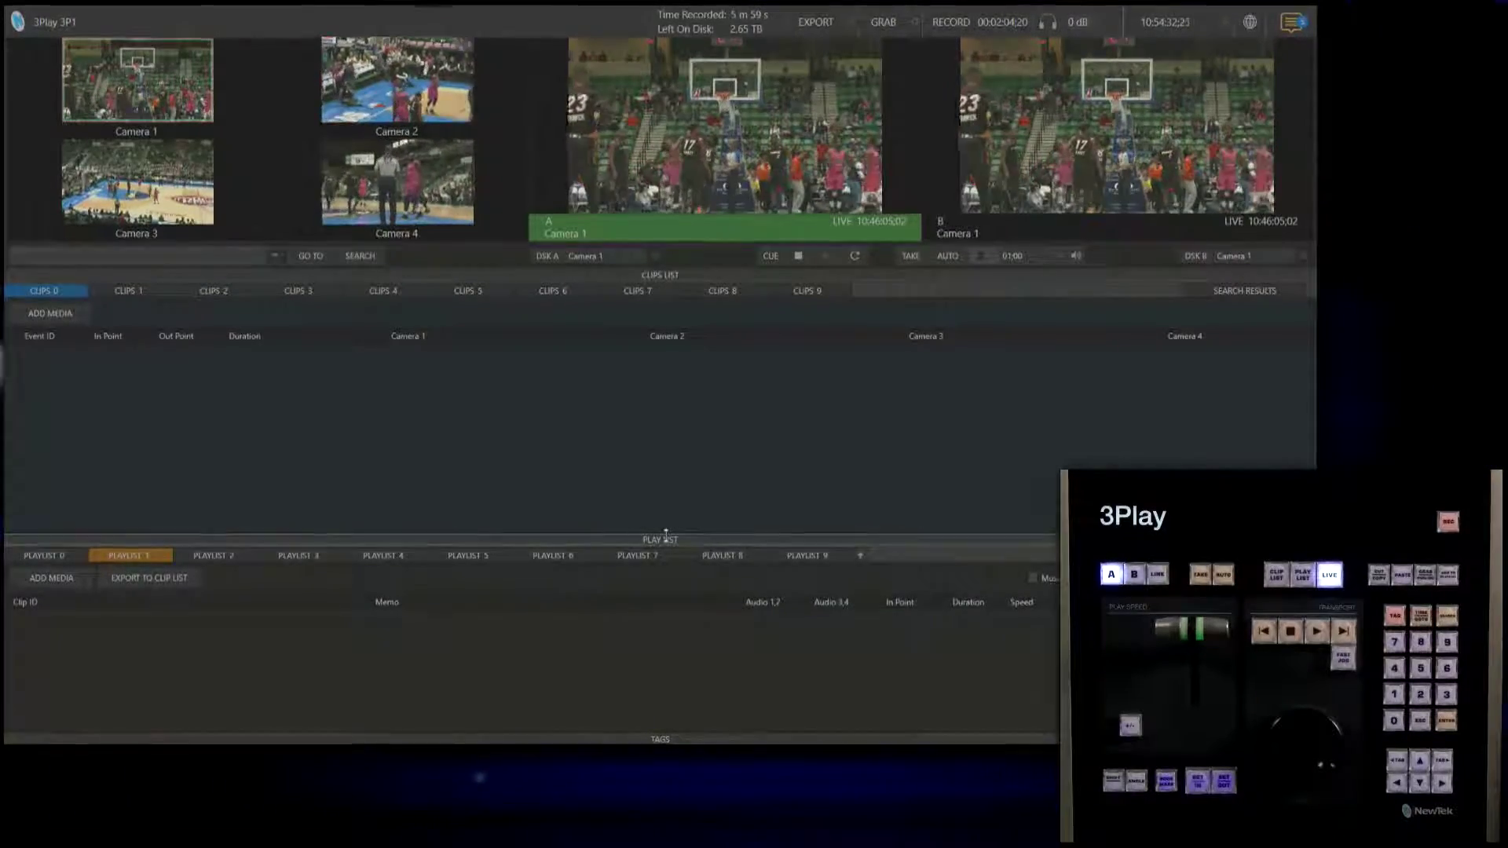
- Collapse and restore the Play List pane, then turn on Single Pane View in Options
drag(666, 534, 669, 727)
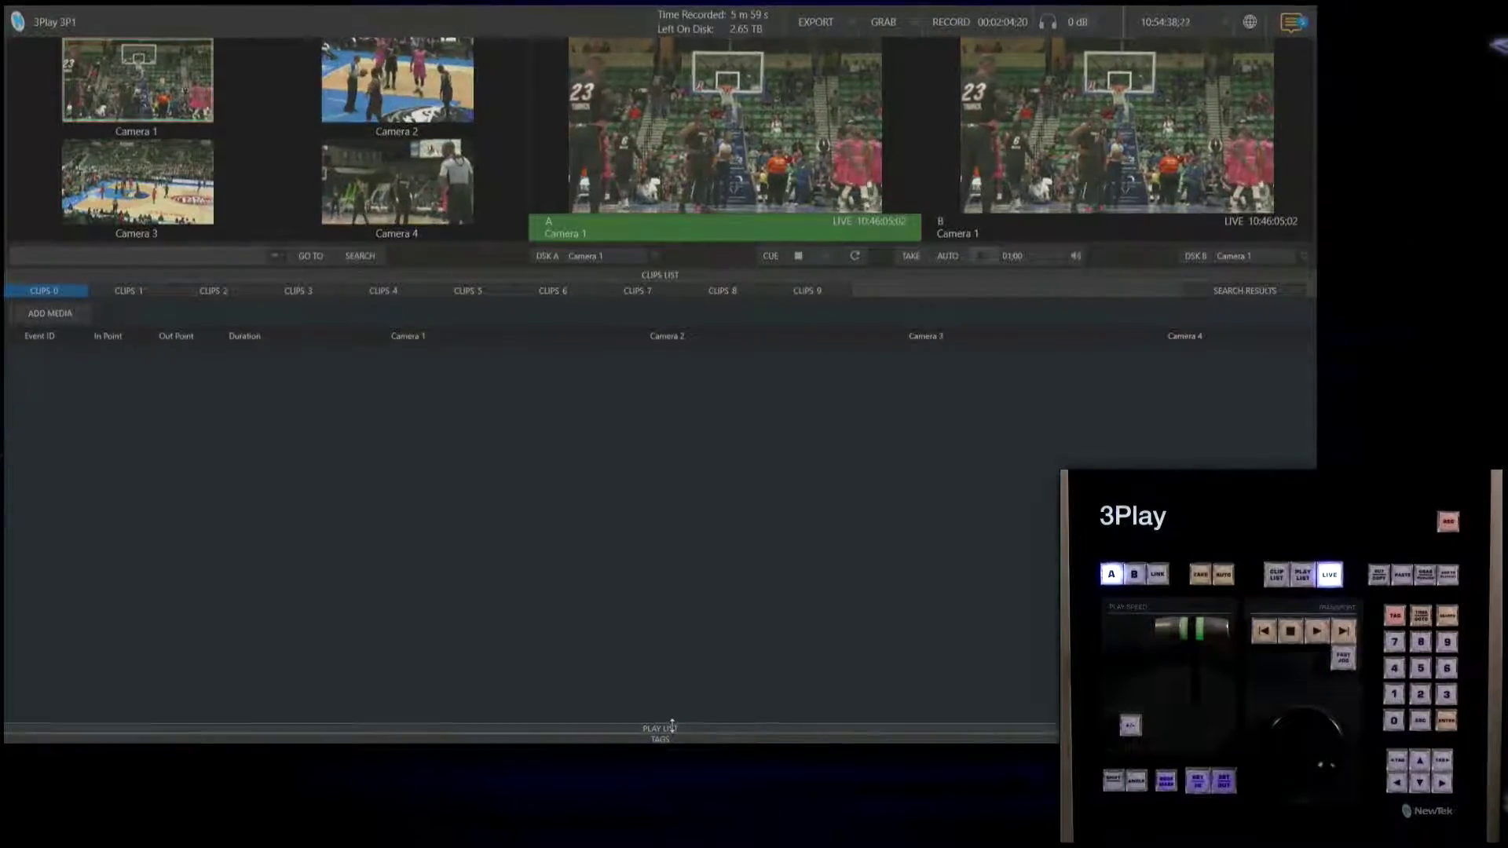
drag(673, 729, 677, 542)
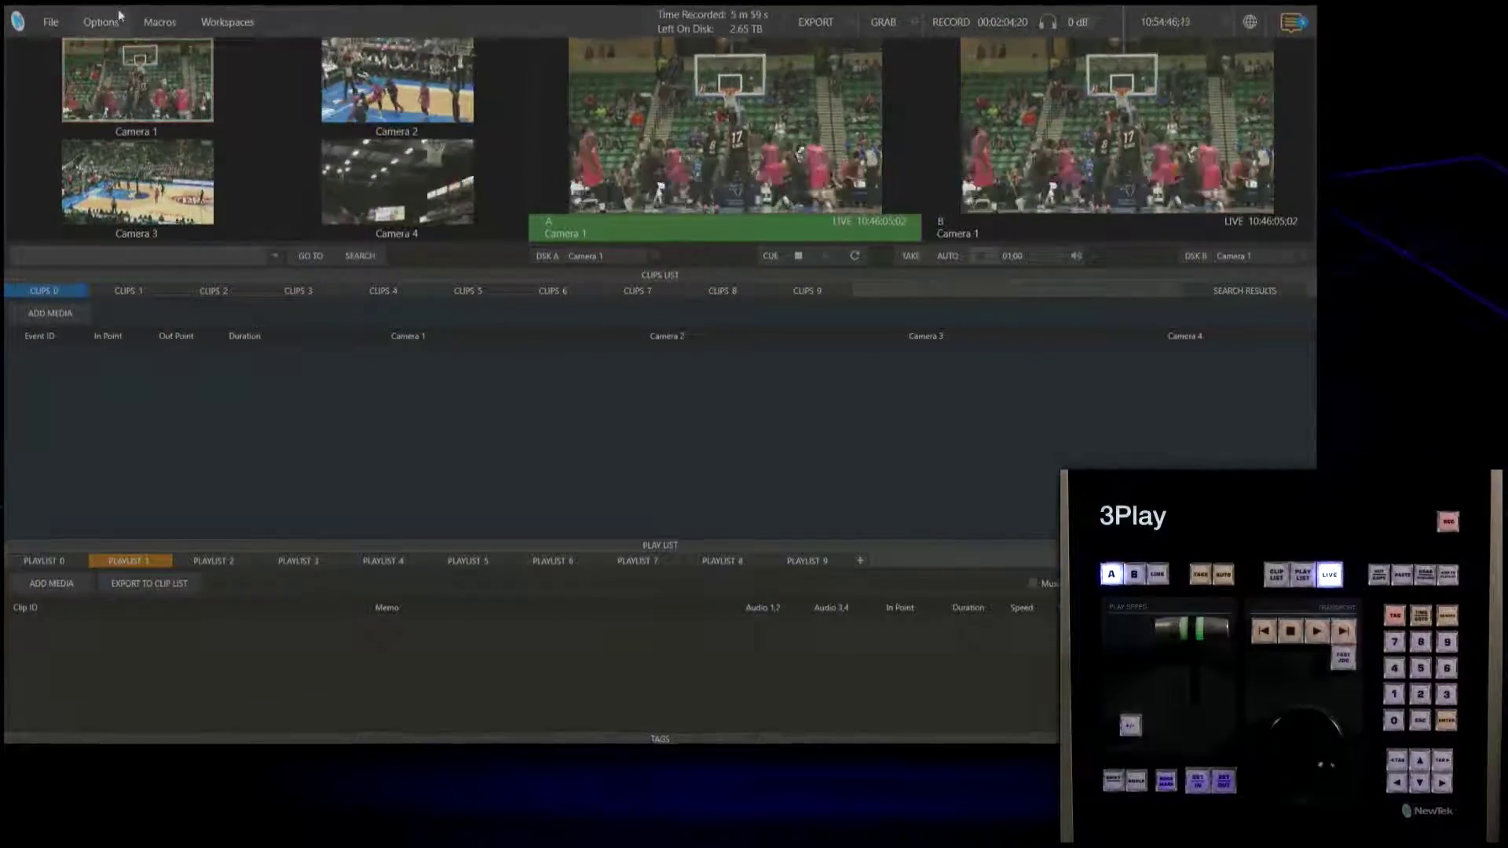
click(118, 22)
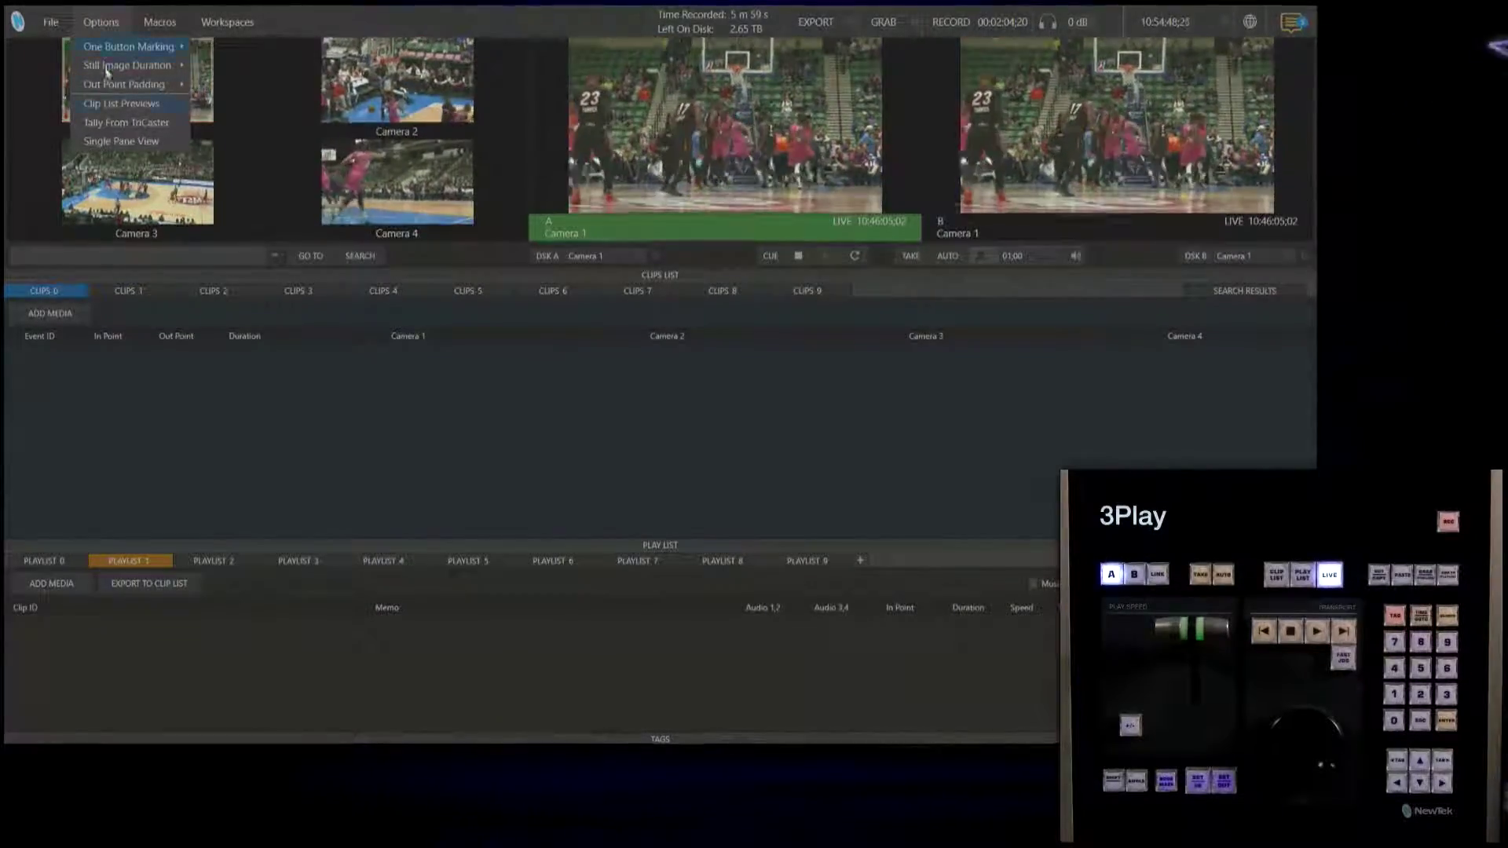
click(135, 140)
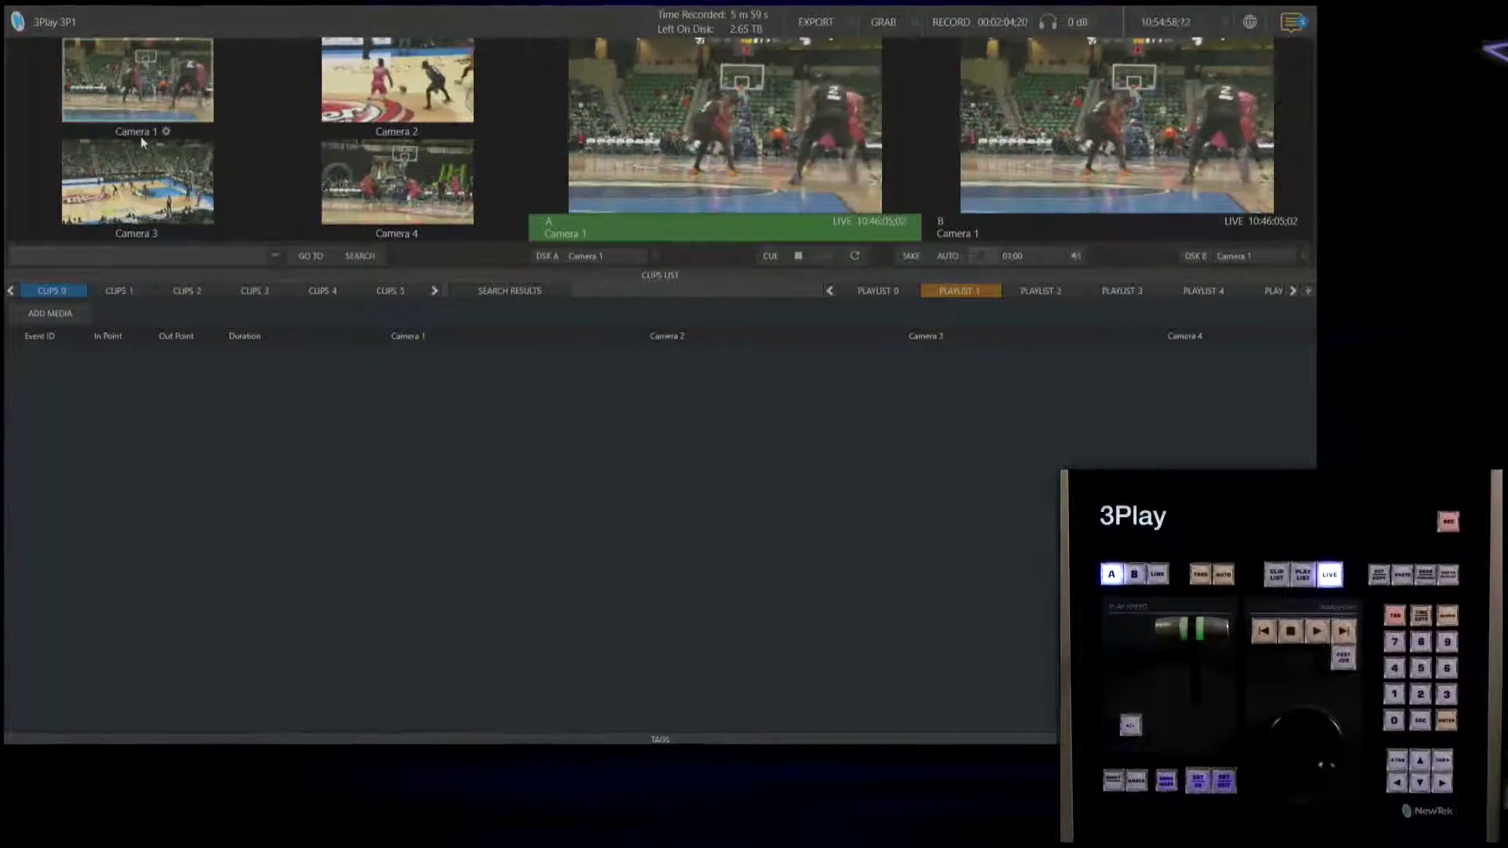
- Turn Single Pane View back off and drag the Play List pane down to collapse it below the Clips List
click(101, 22)
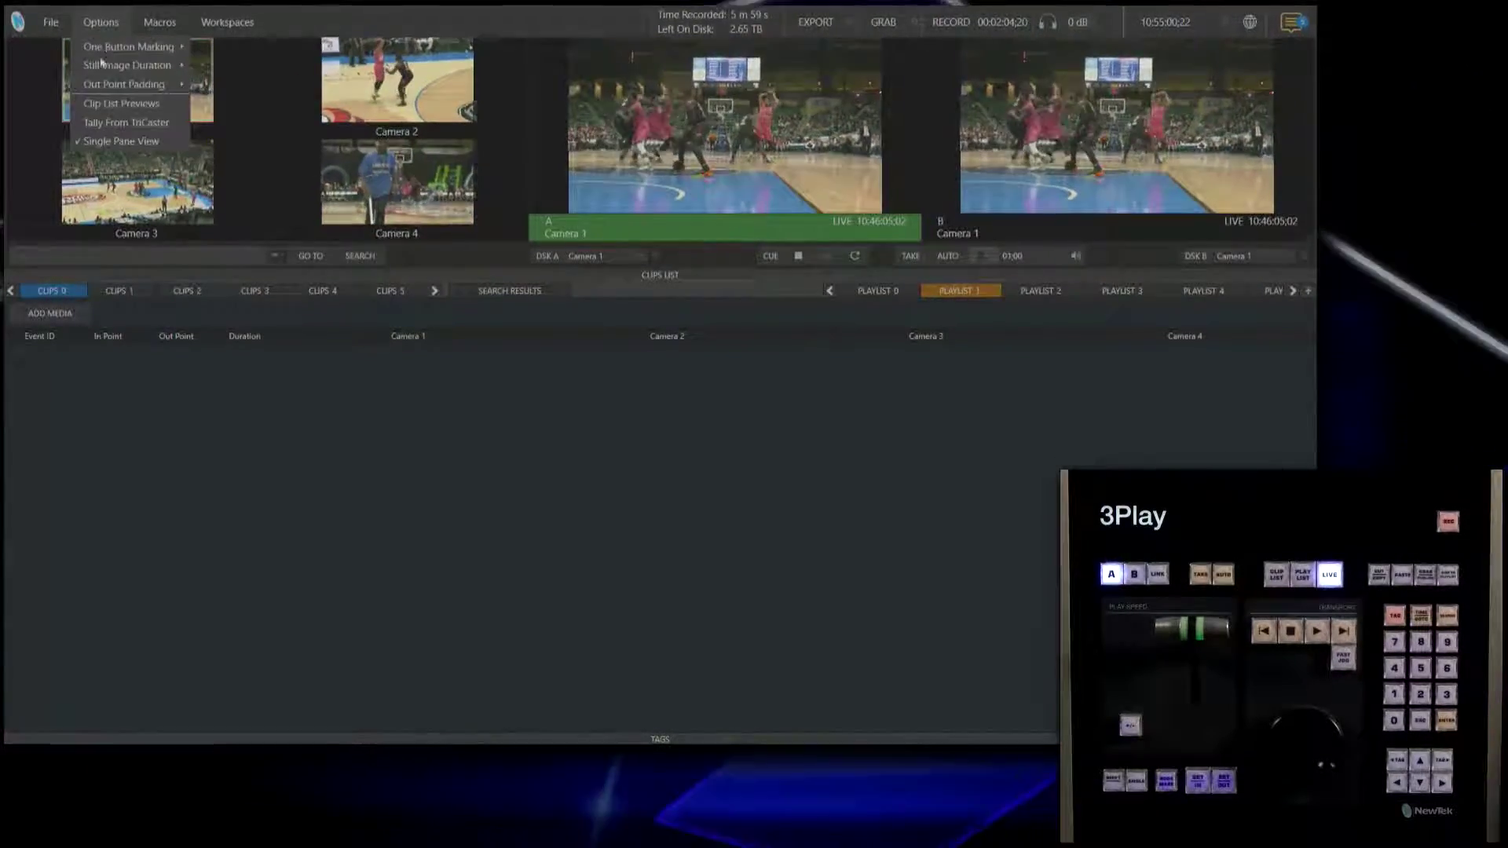
click(130, 124)
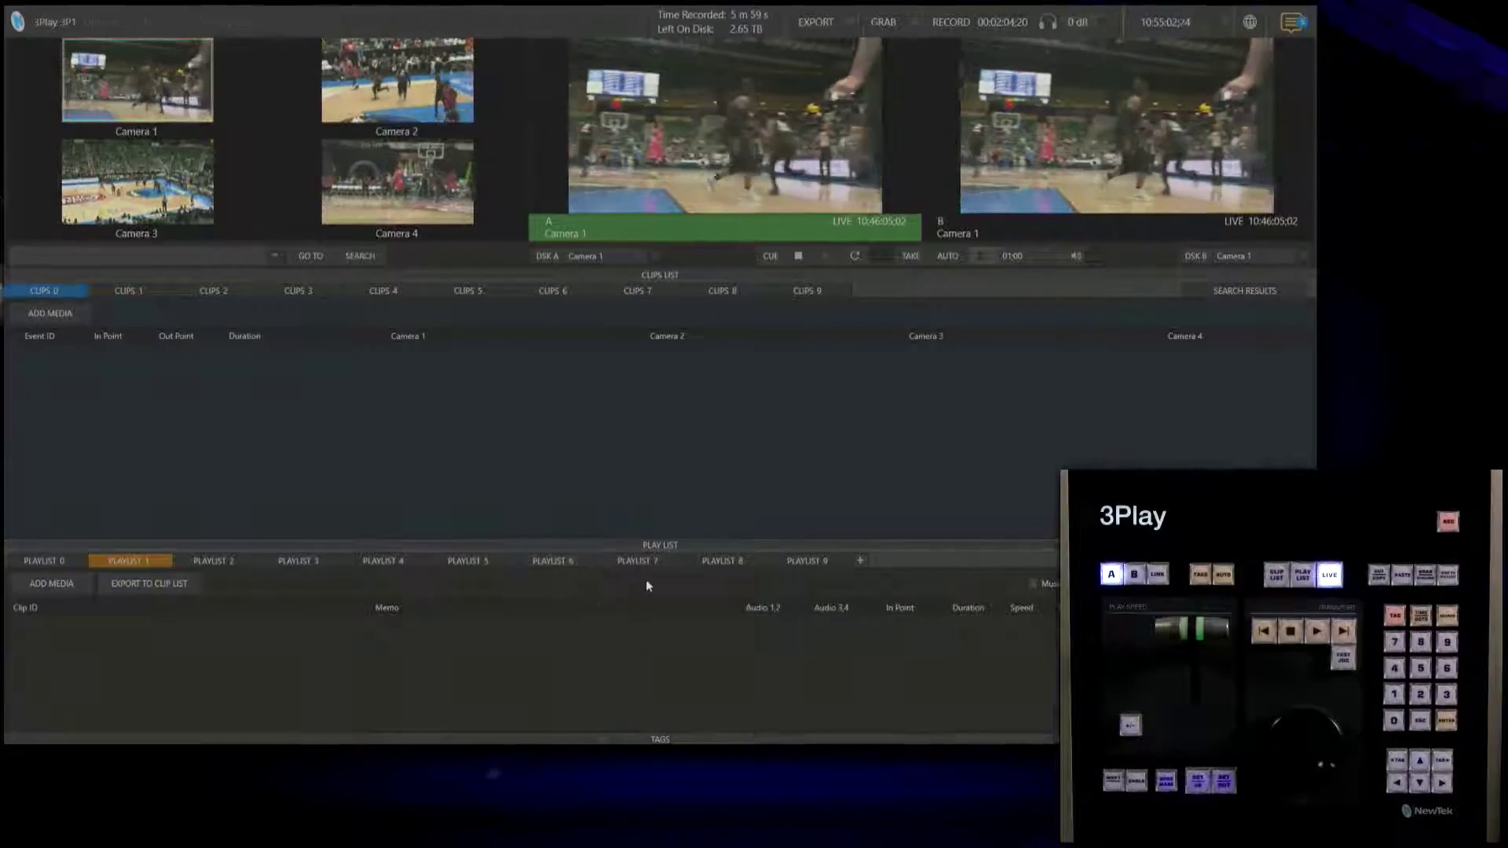
drag(641, 542, 660, 721)
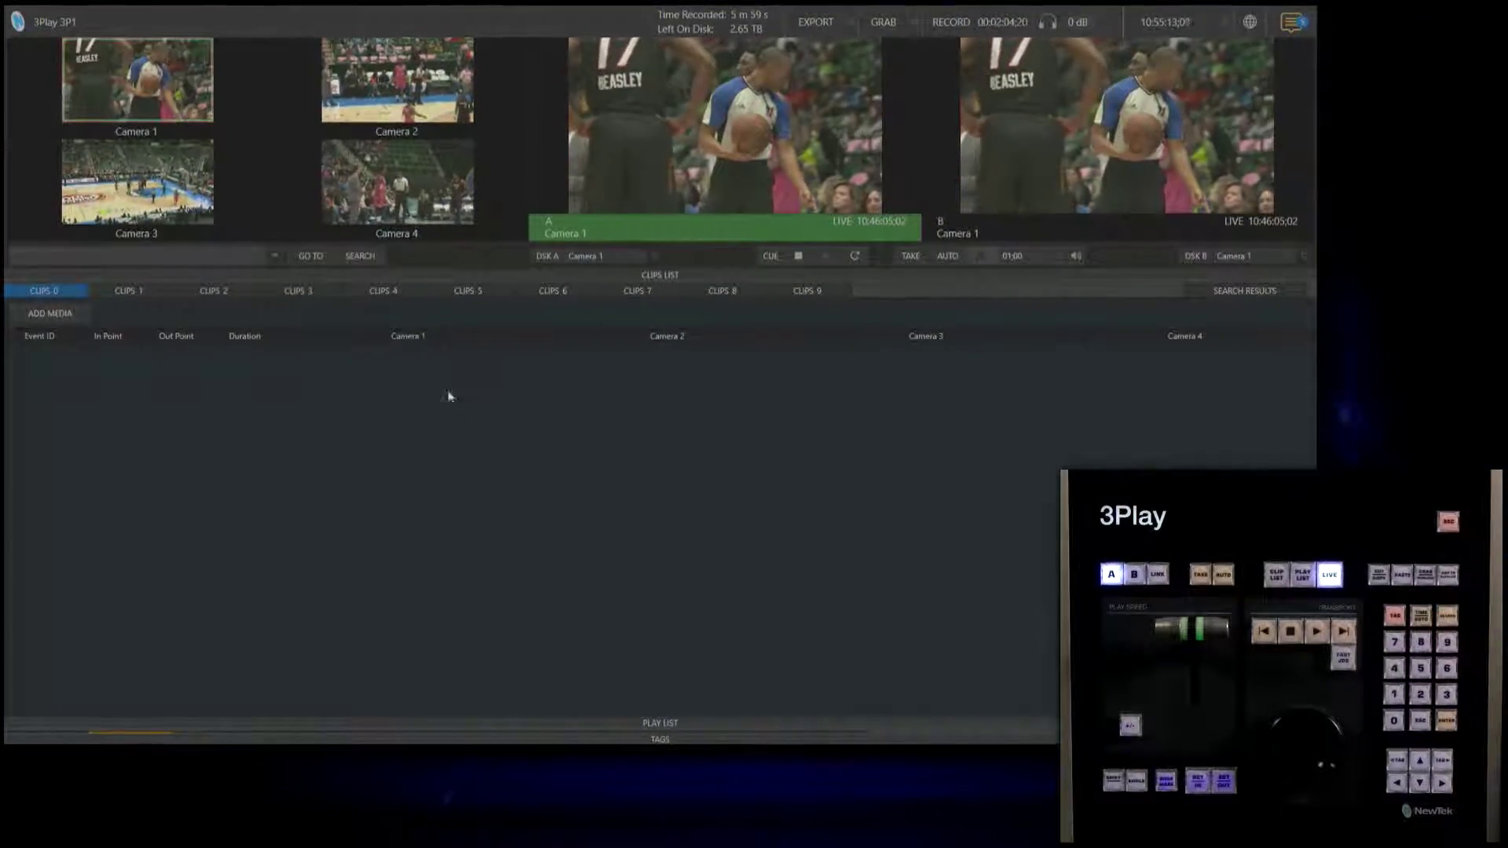
click(119, 292)
click(61, 292)
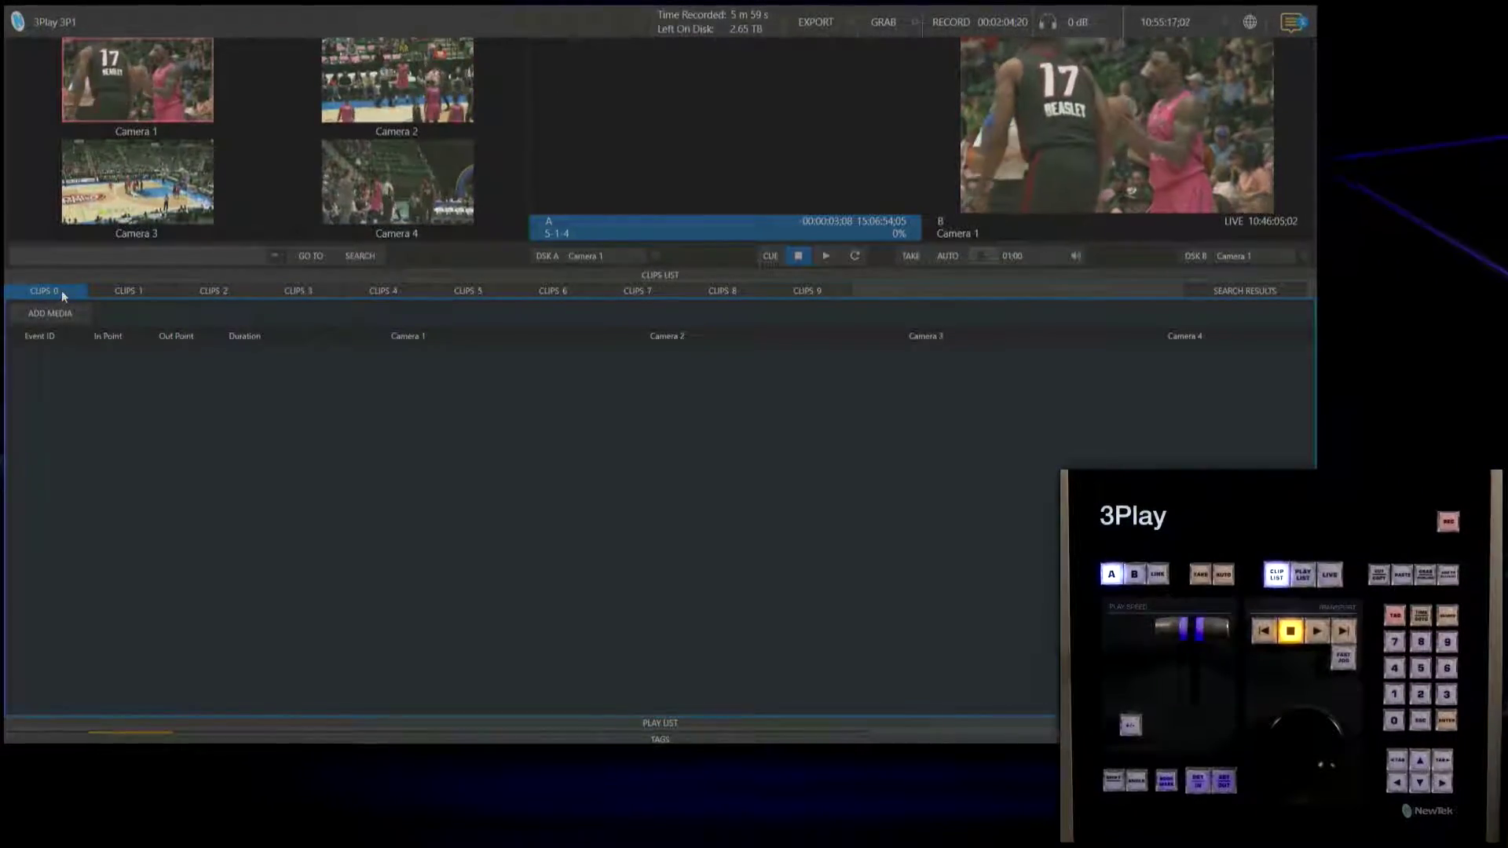
key(l)
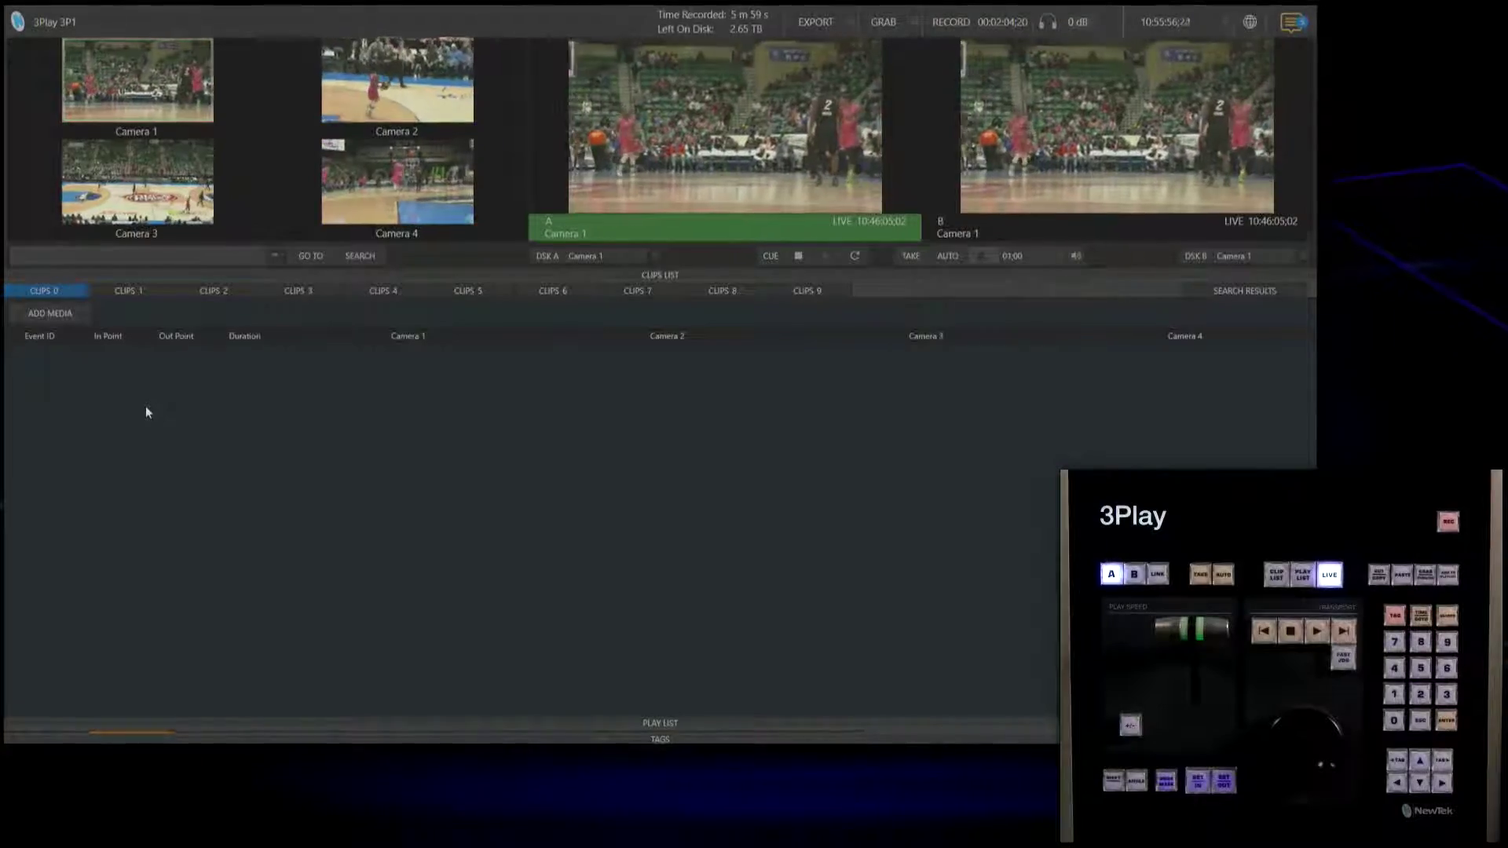
click(49, 313)
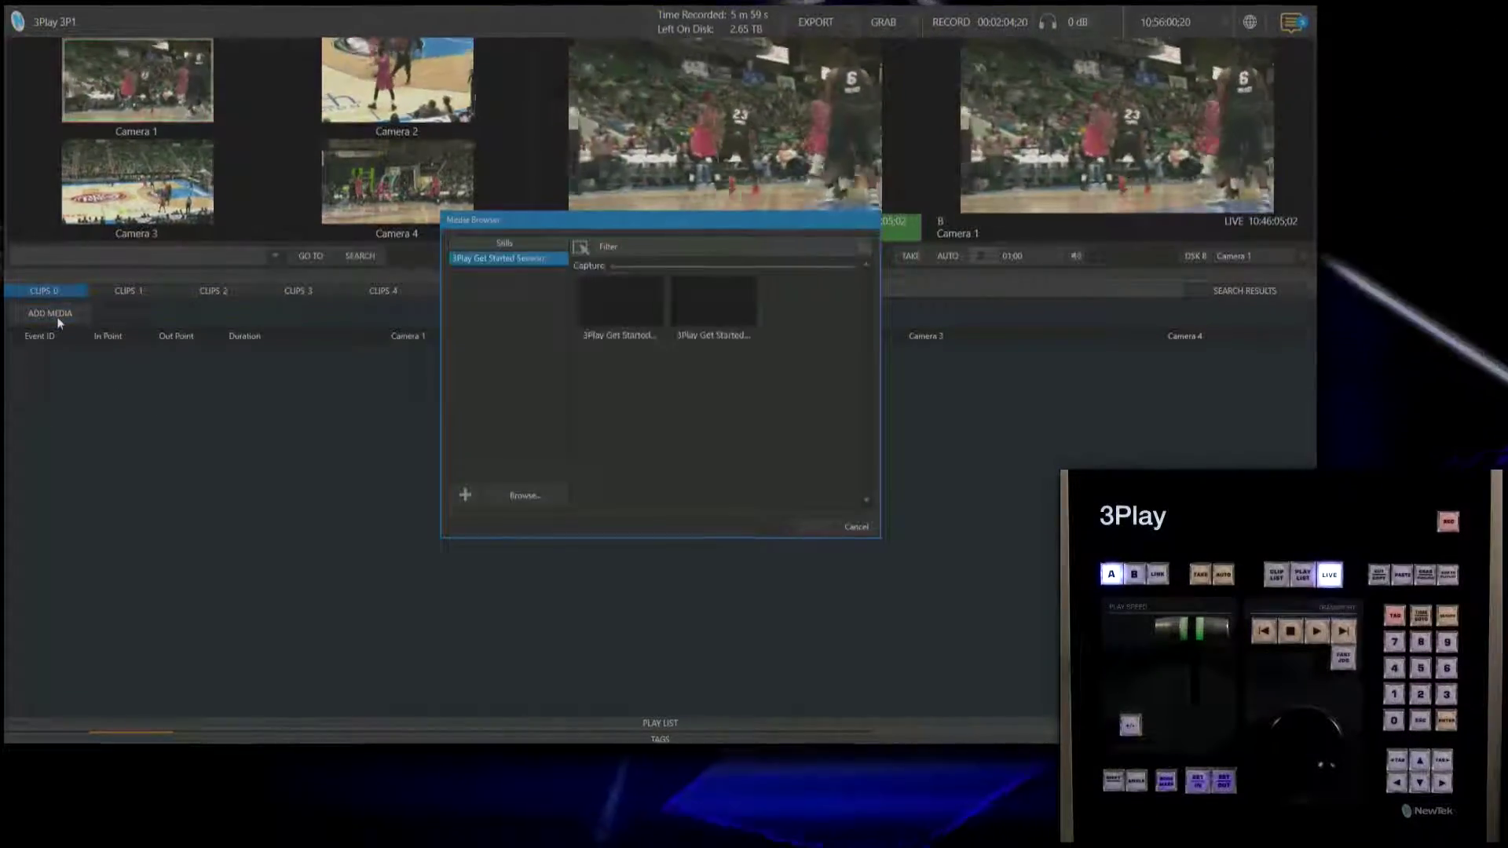
click(857, 527)
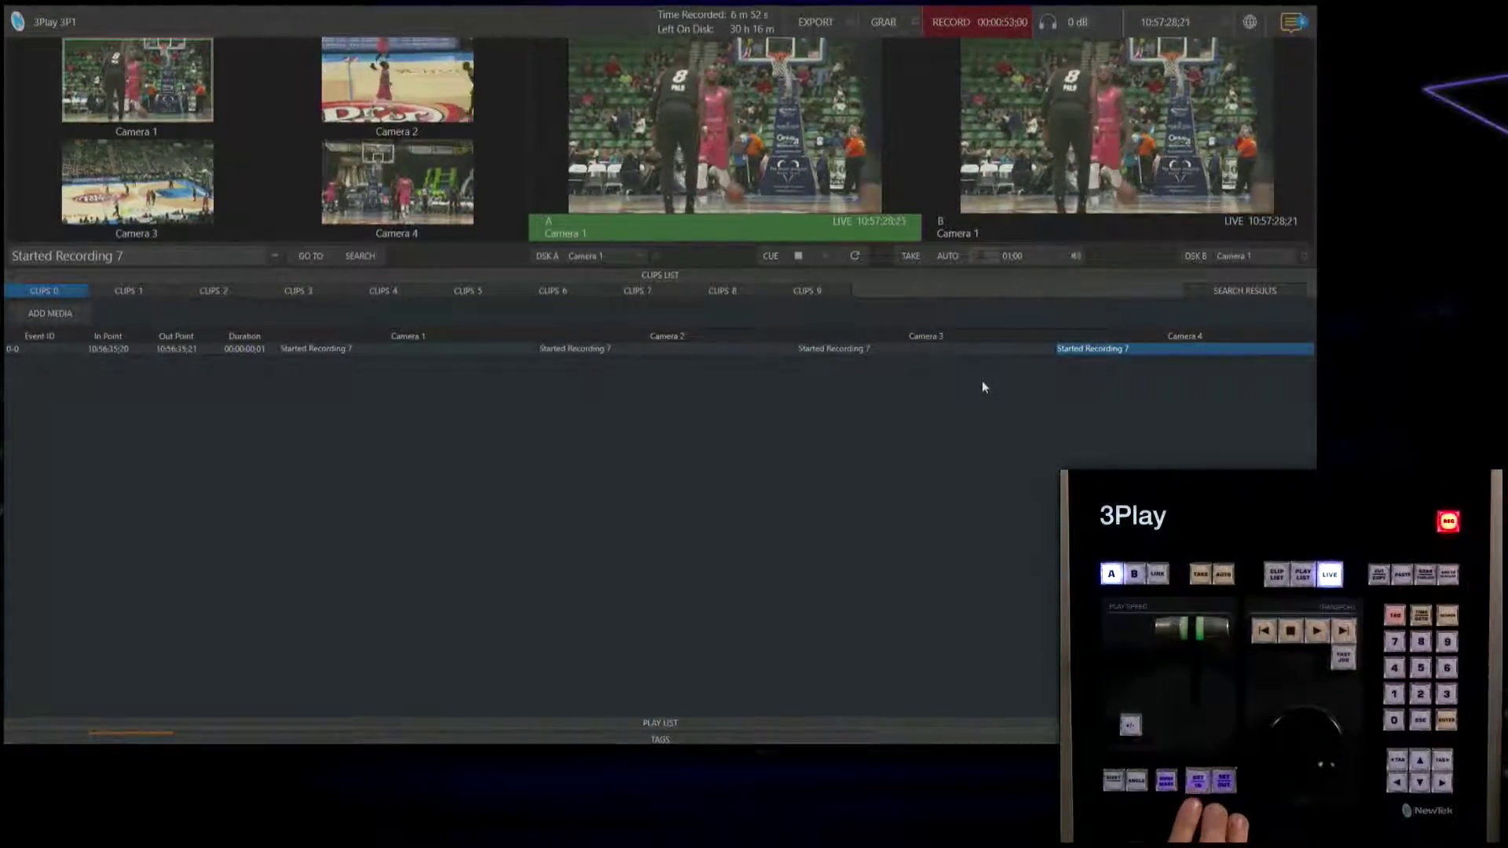
- Mark in and out points to create clip 0-1, running 10:57:56:17 to 10:58:14:21 (00:00:18:02)
key(i)
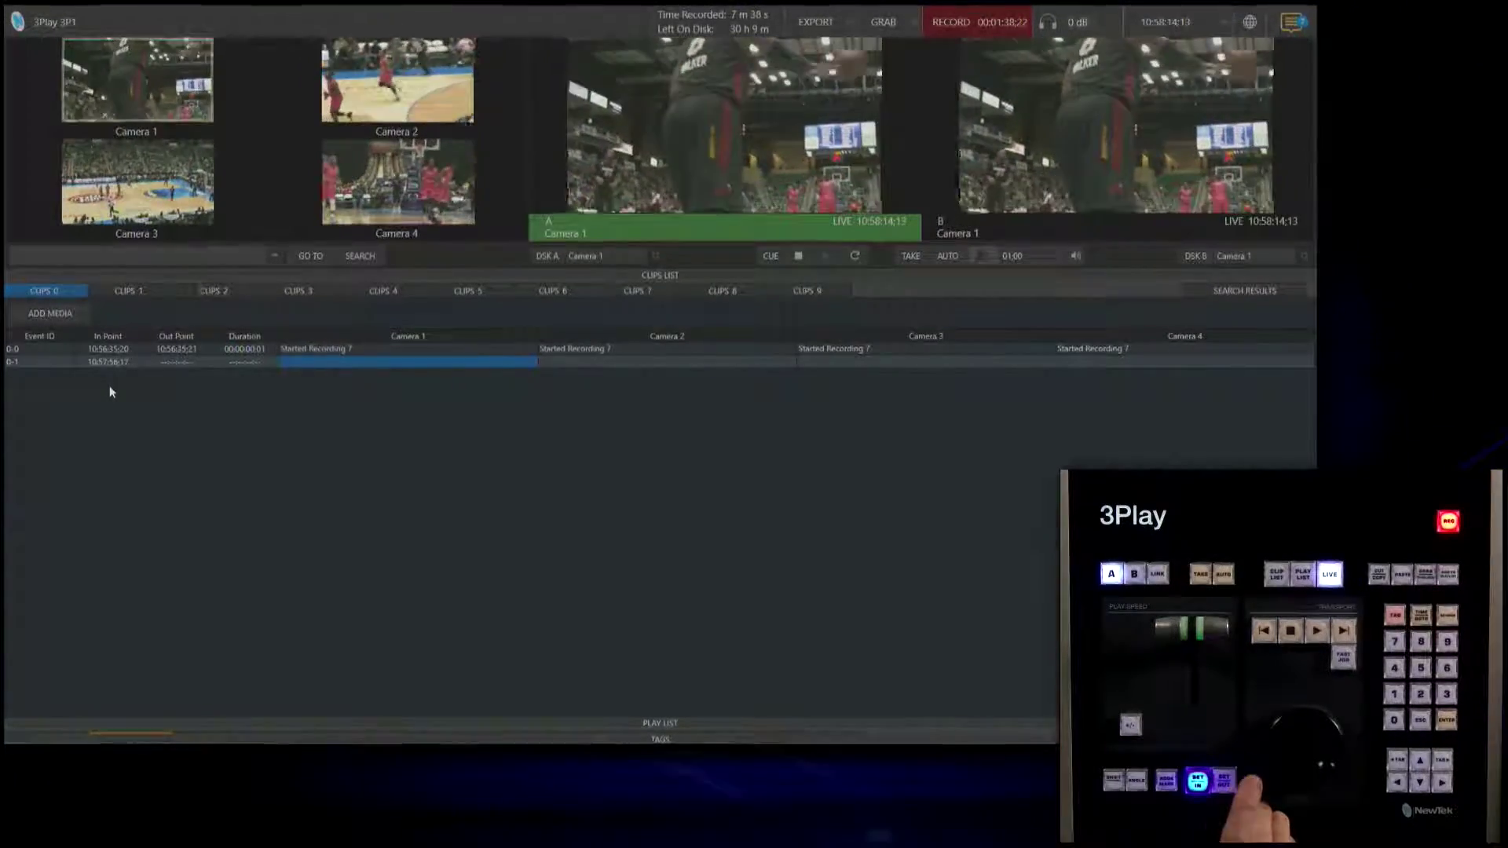
key(o)
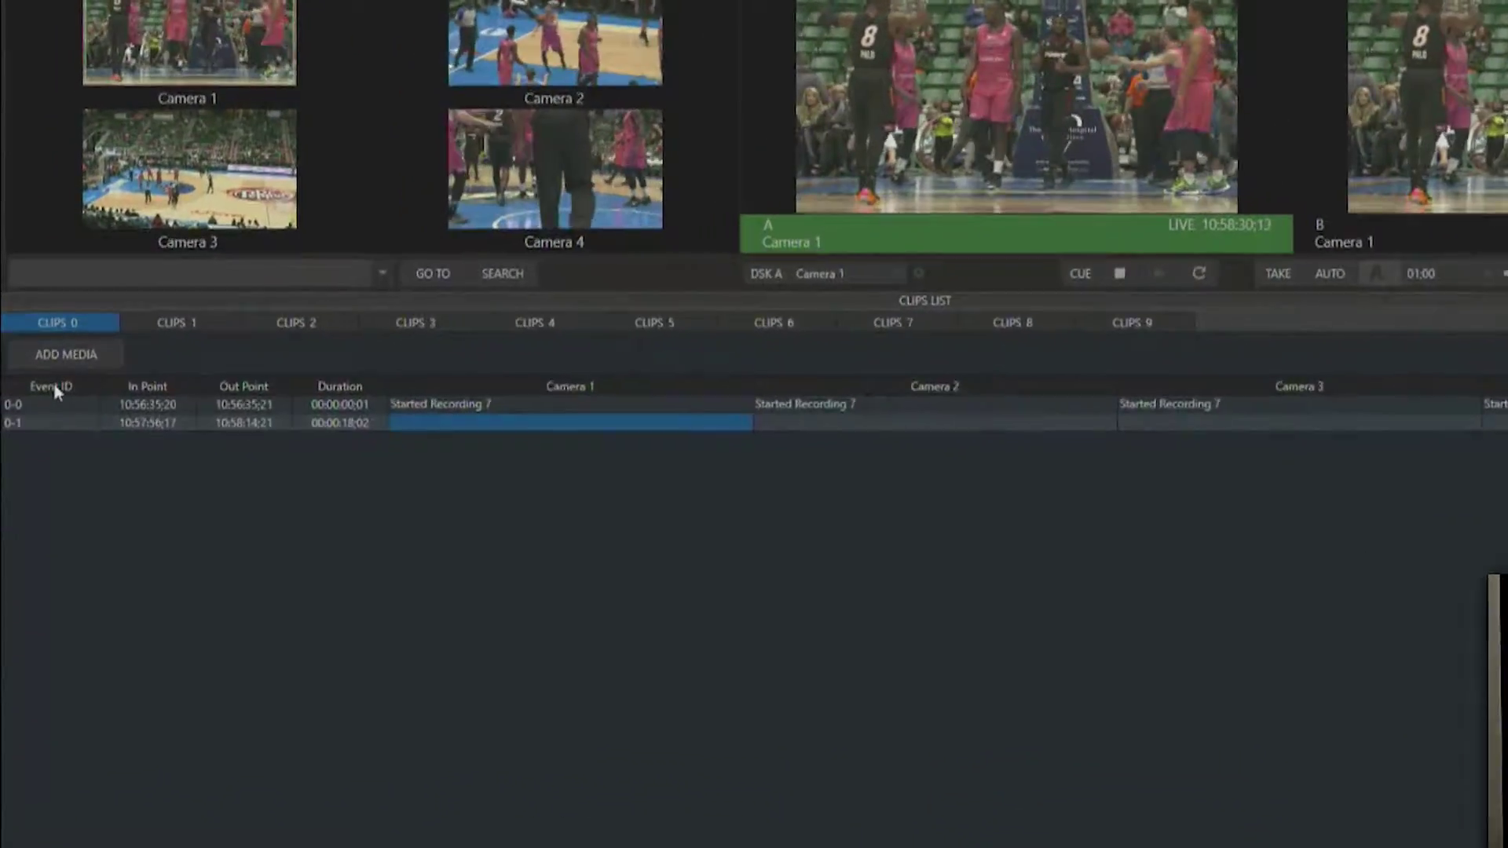
- Load clip 0-1 at its 10:57:56;17 in point and dismiss its context menu unchanged
click(68, 488)
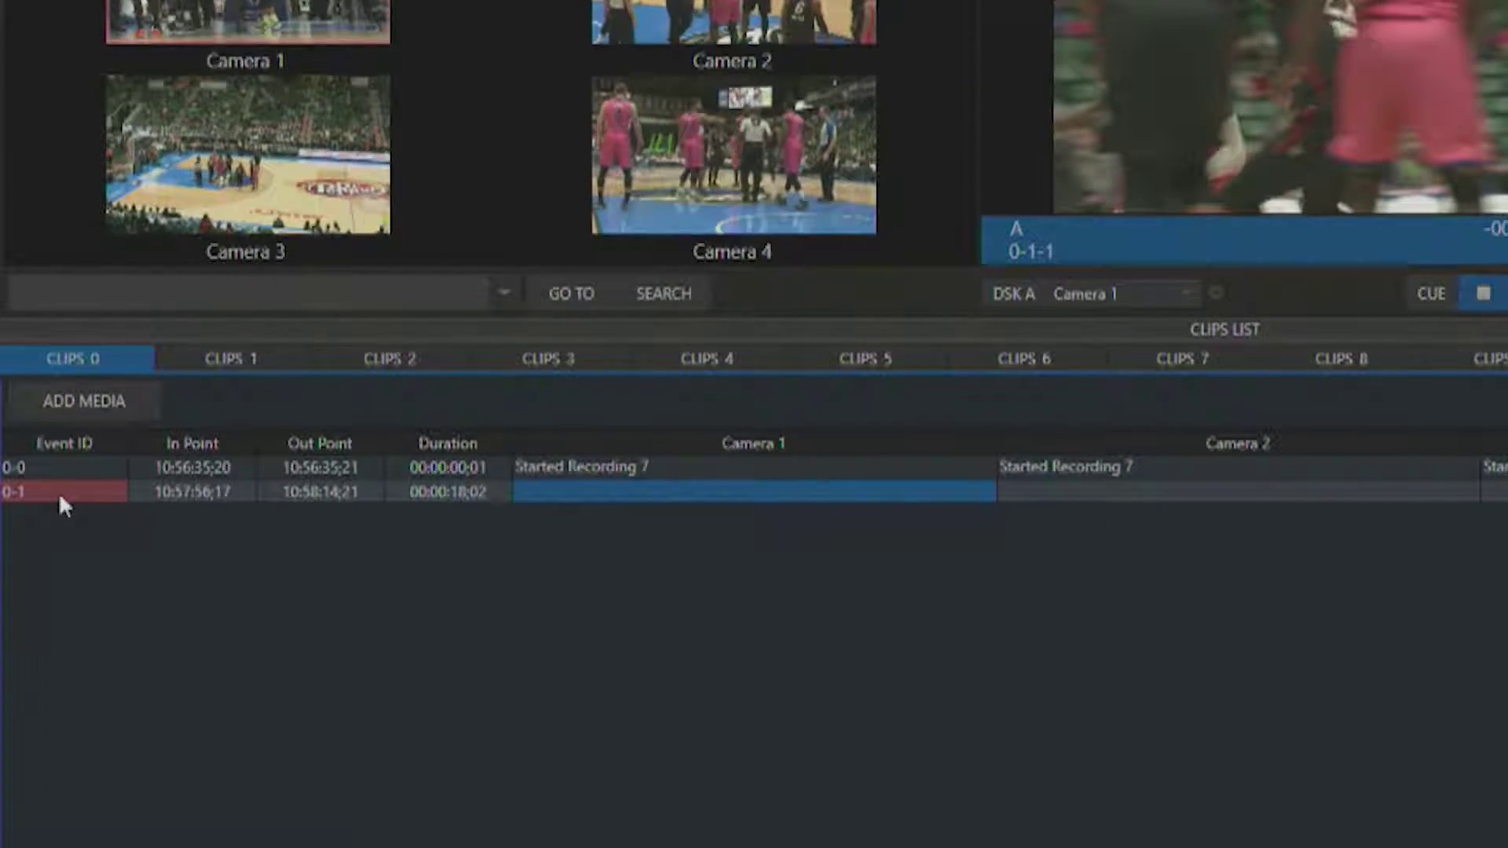
right_click(58, 492)
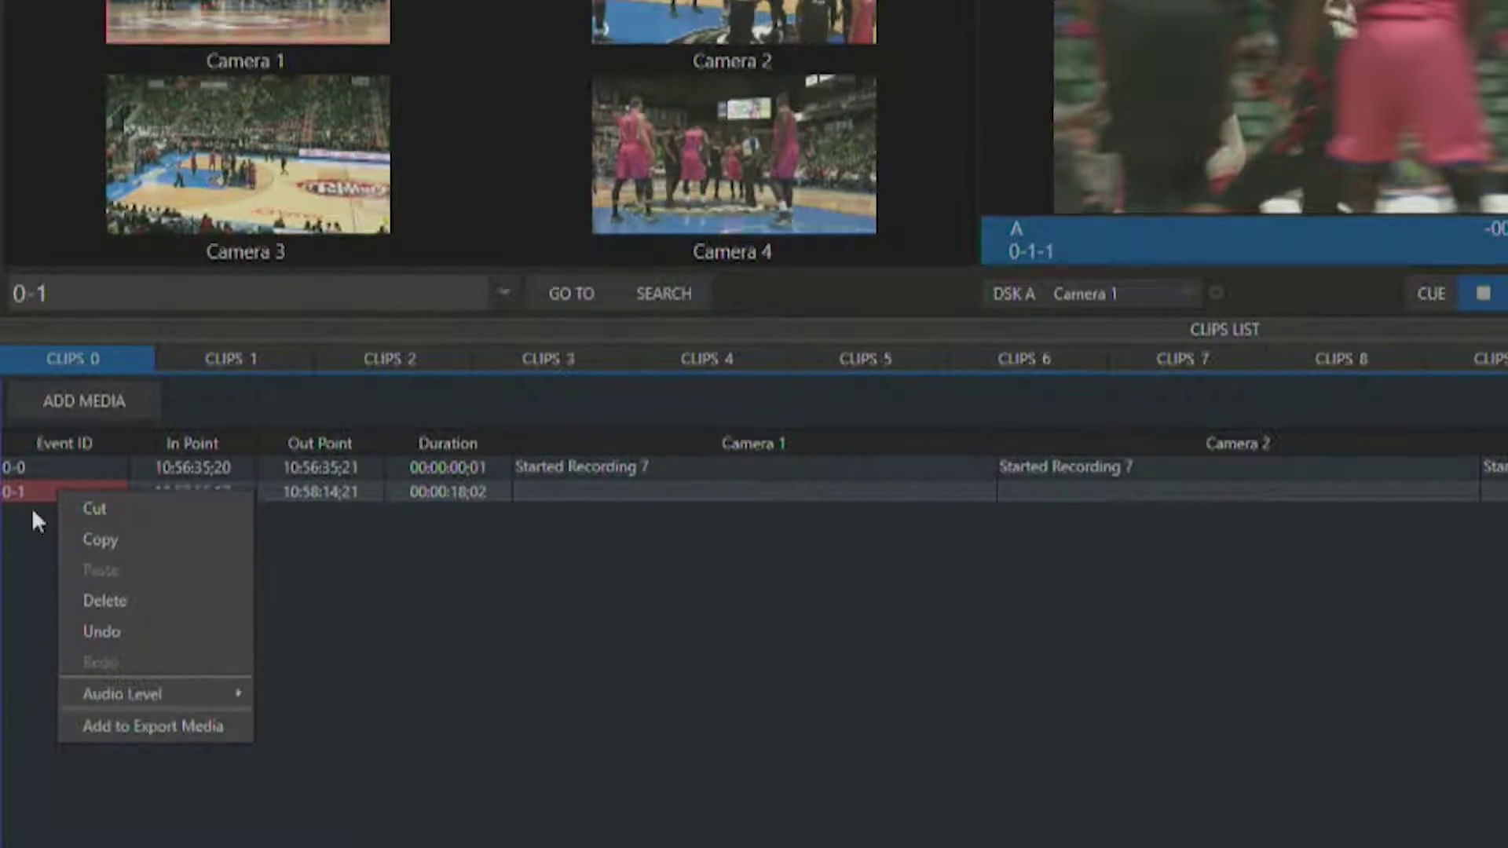
mouse_move(124, 687)
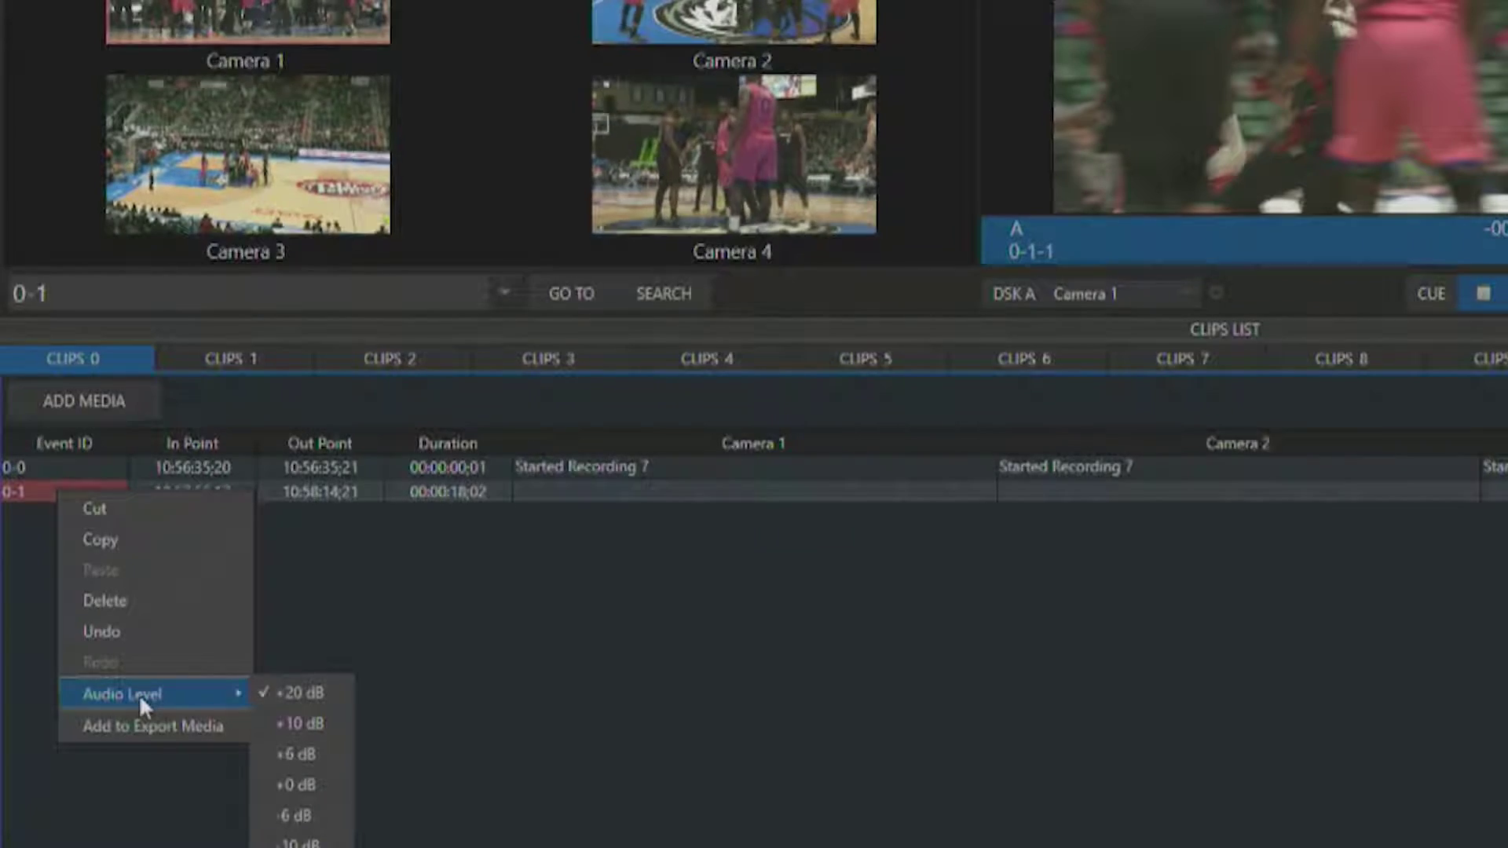
click(365, 633)
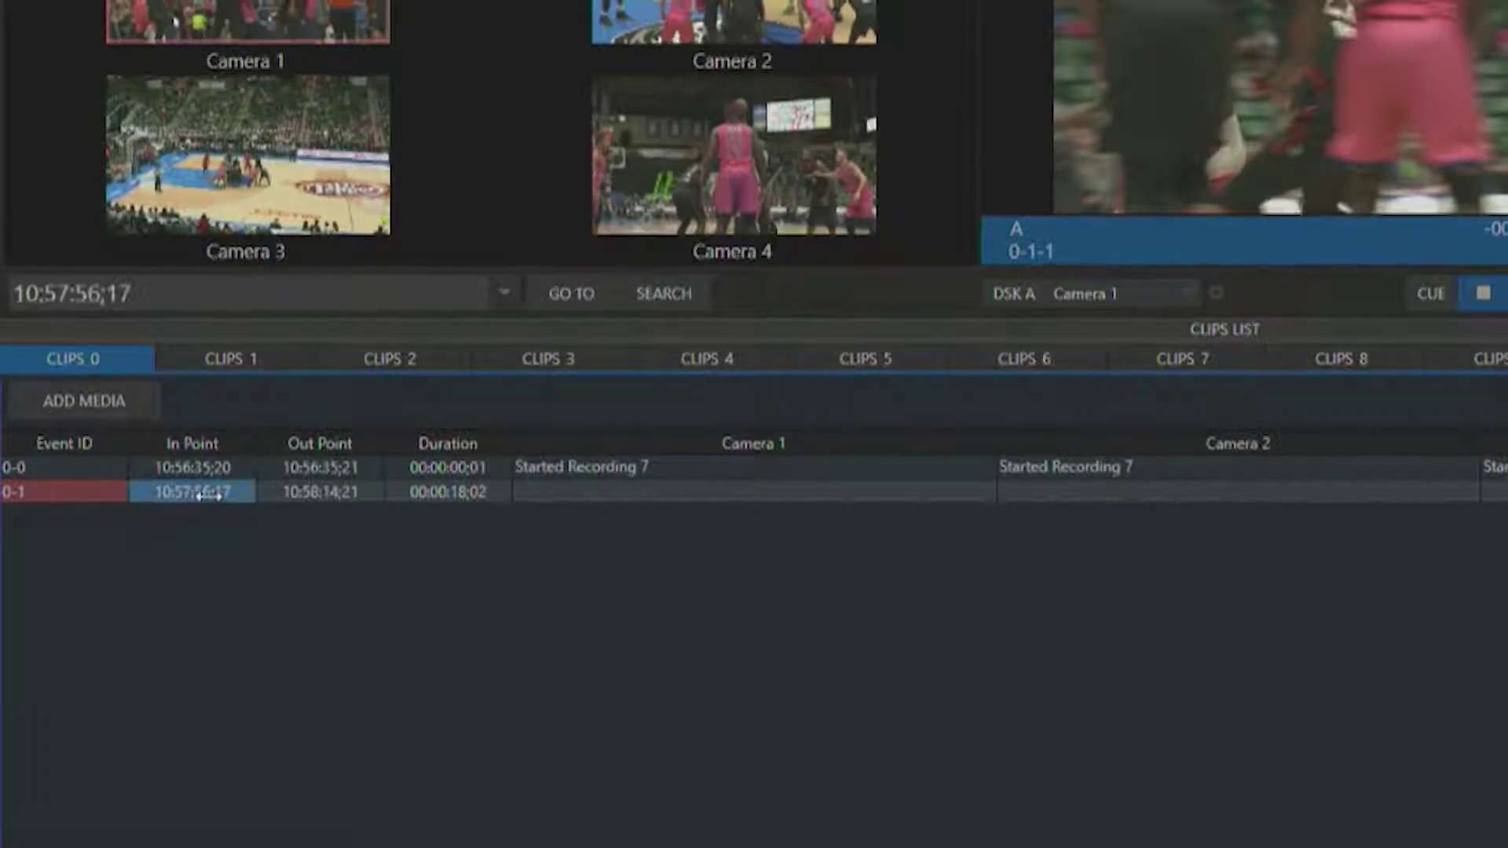
- Scrub row 0-1's timecodes so its out point becomes 10:58:14;22, lasting 00:00:18;03
drag(208, 495, 364, 493)
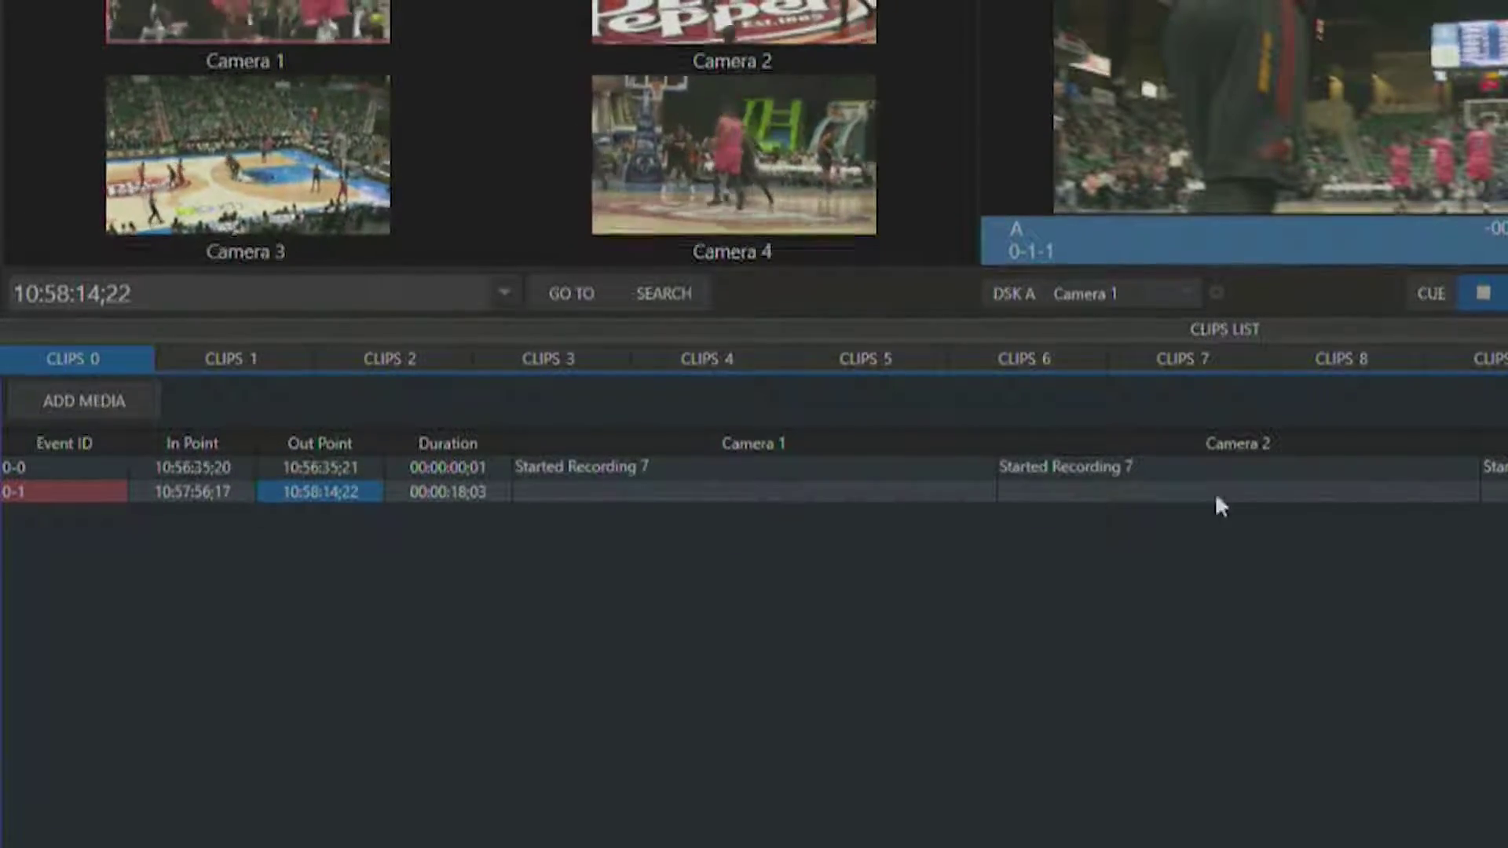
- Name clip 0-1's Camera 1 angle 'Razzle Dazzle'
click(677, 490)
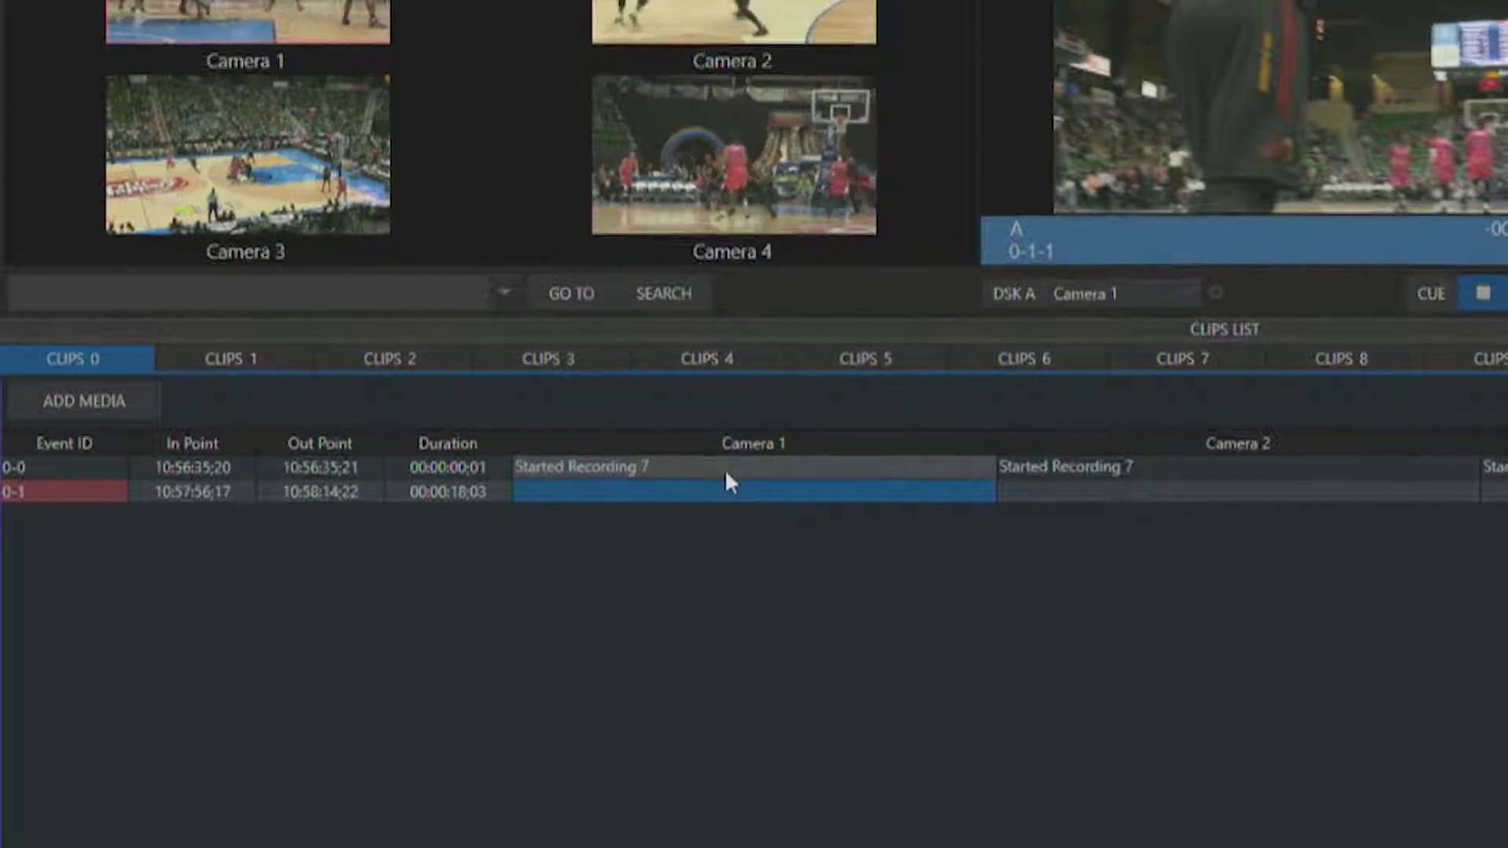
text(Razzle Dazzle)
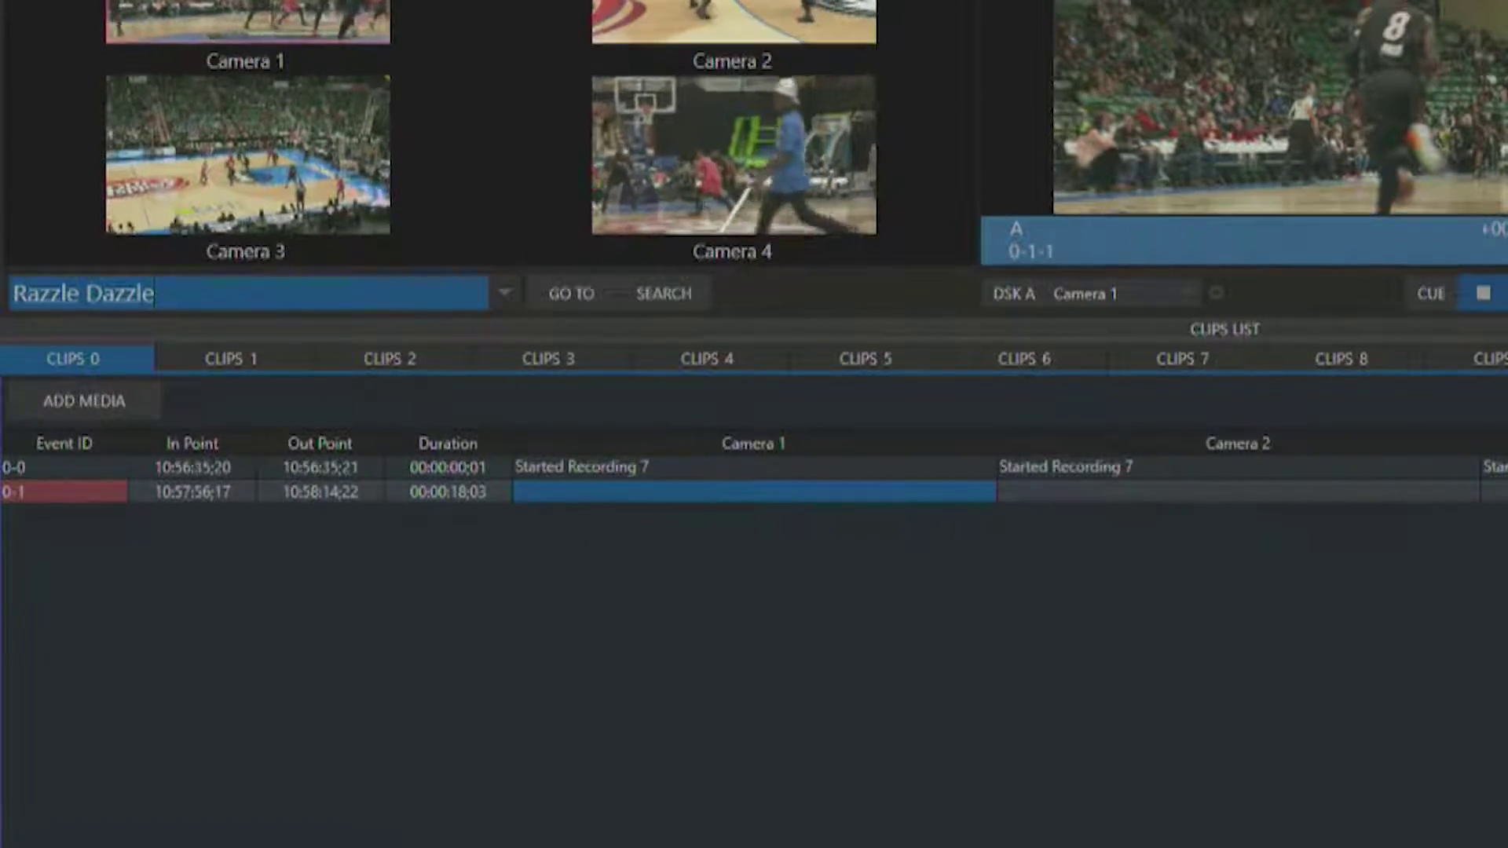
key(Return)
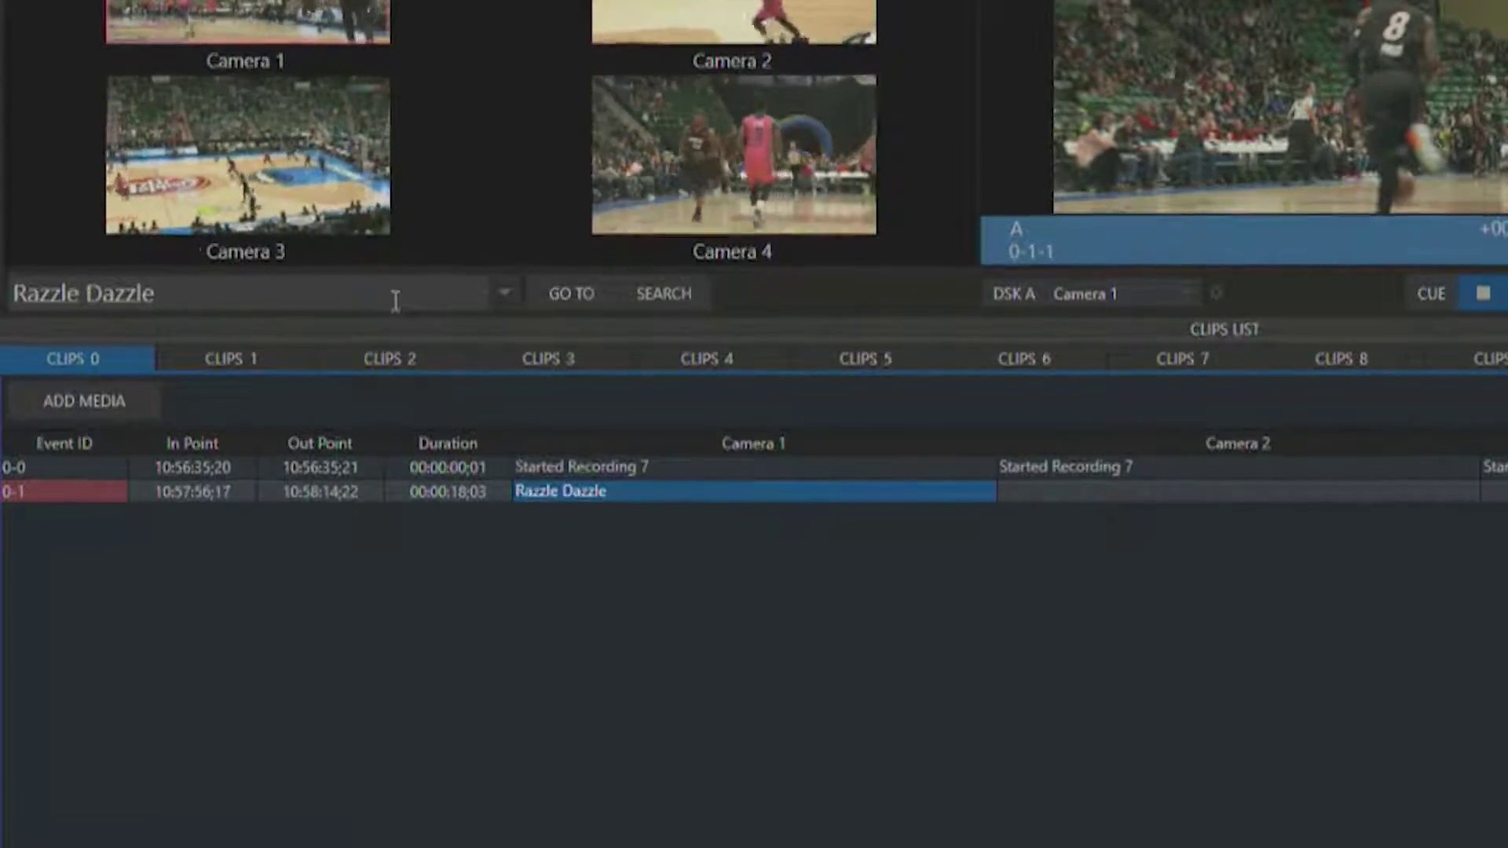
- Cue event 0-1's Camera 2, 3 and 4 angles, ending on Camera 1 Razzle Dazzle on channel A
click(1169, 487)
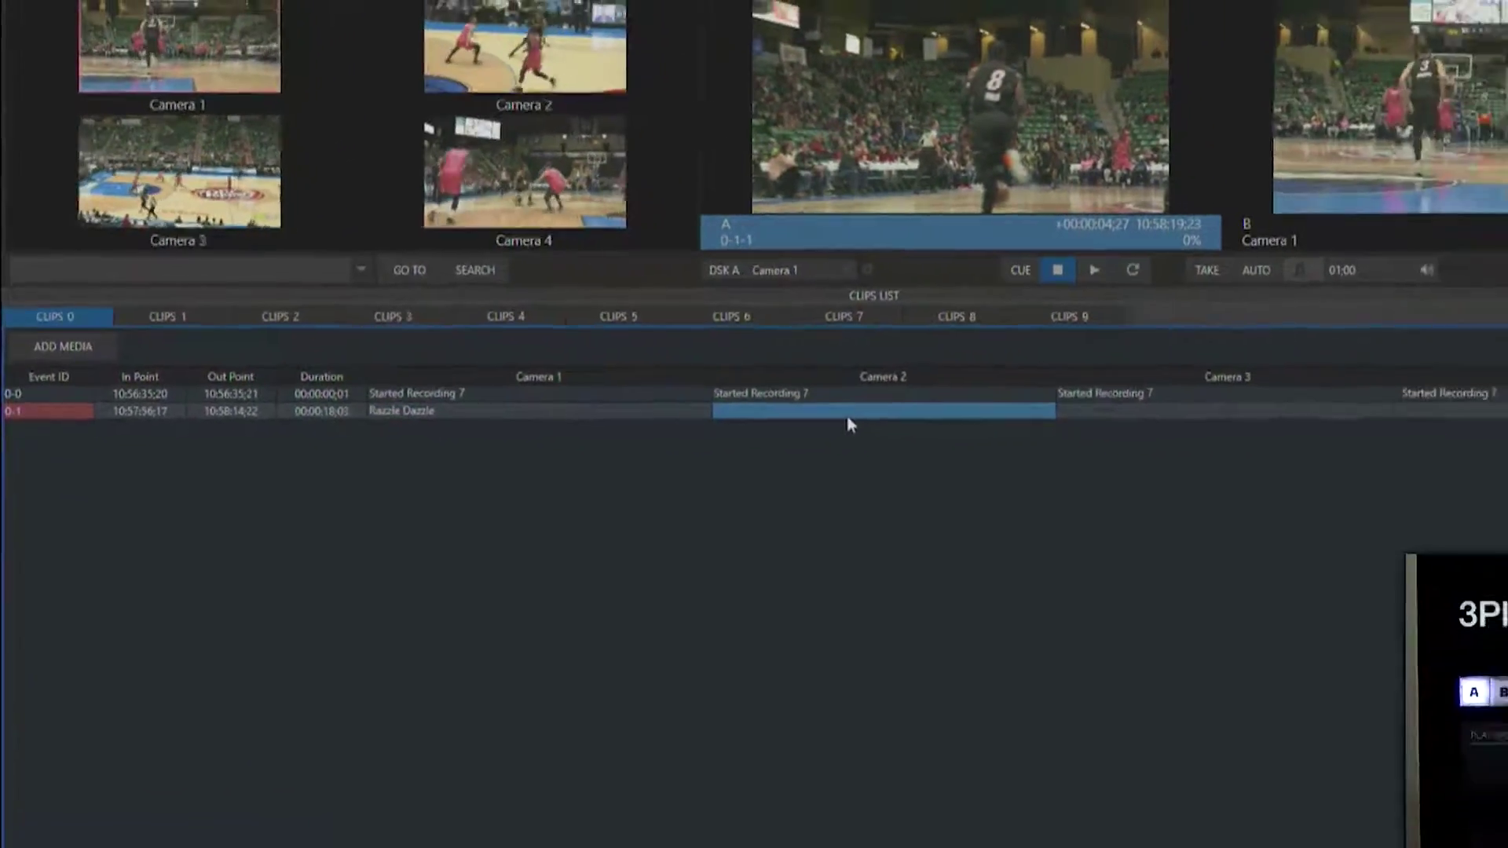
click(1507, 487)
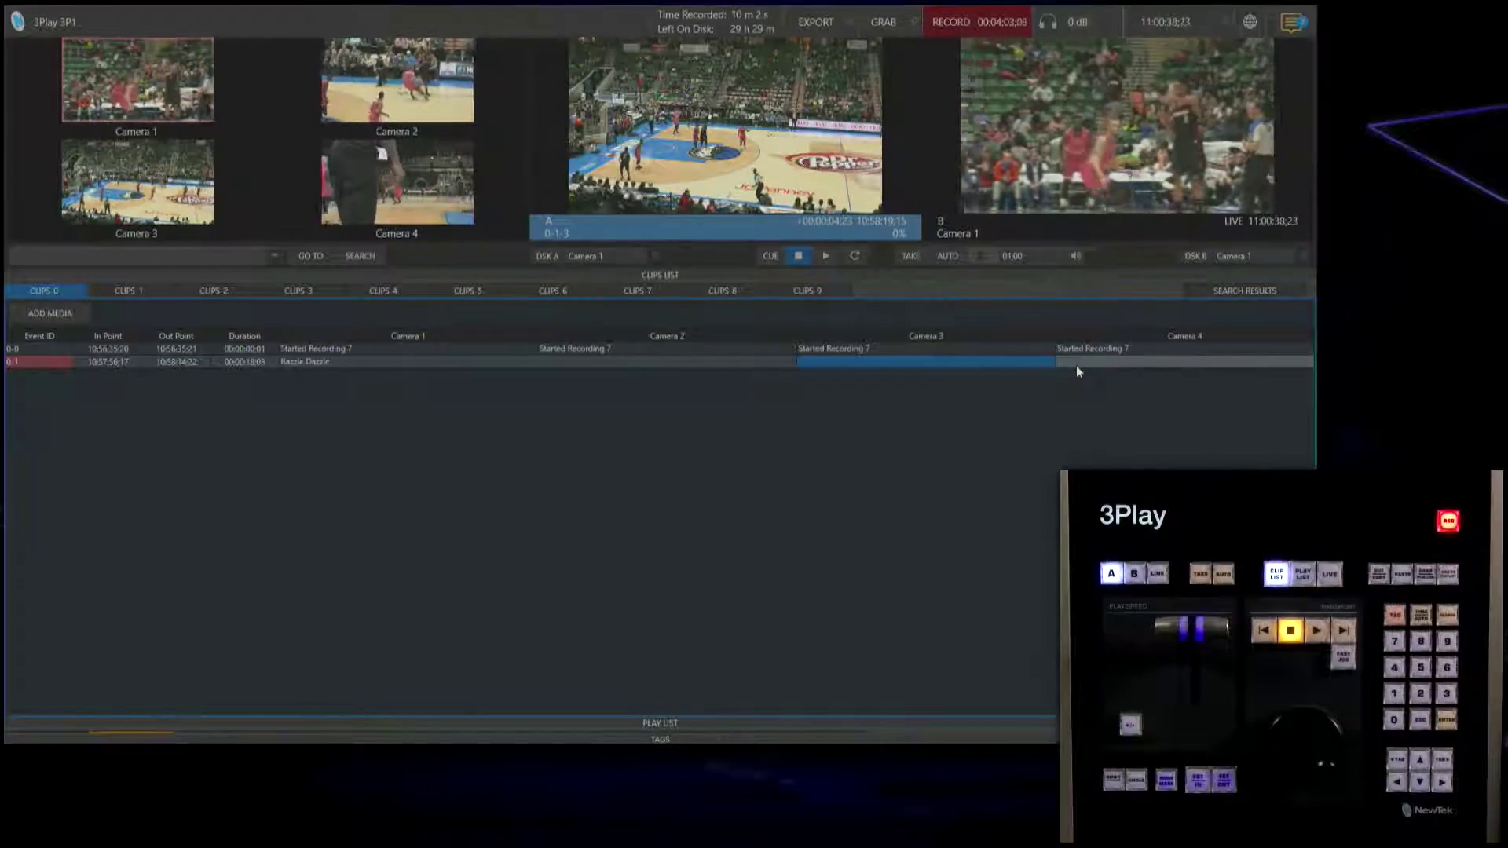
click(1076, 363)
click(424, 363)
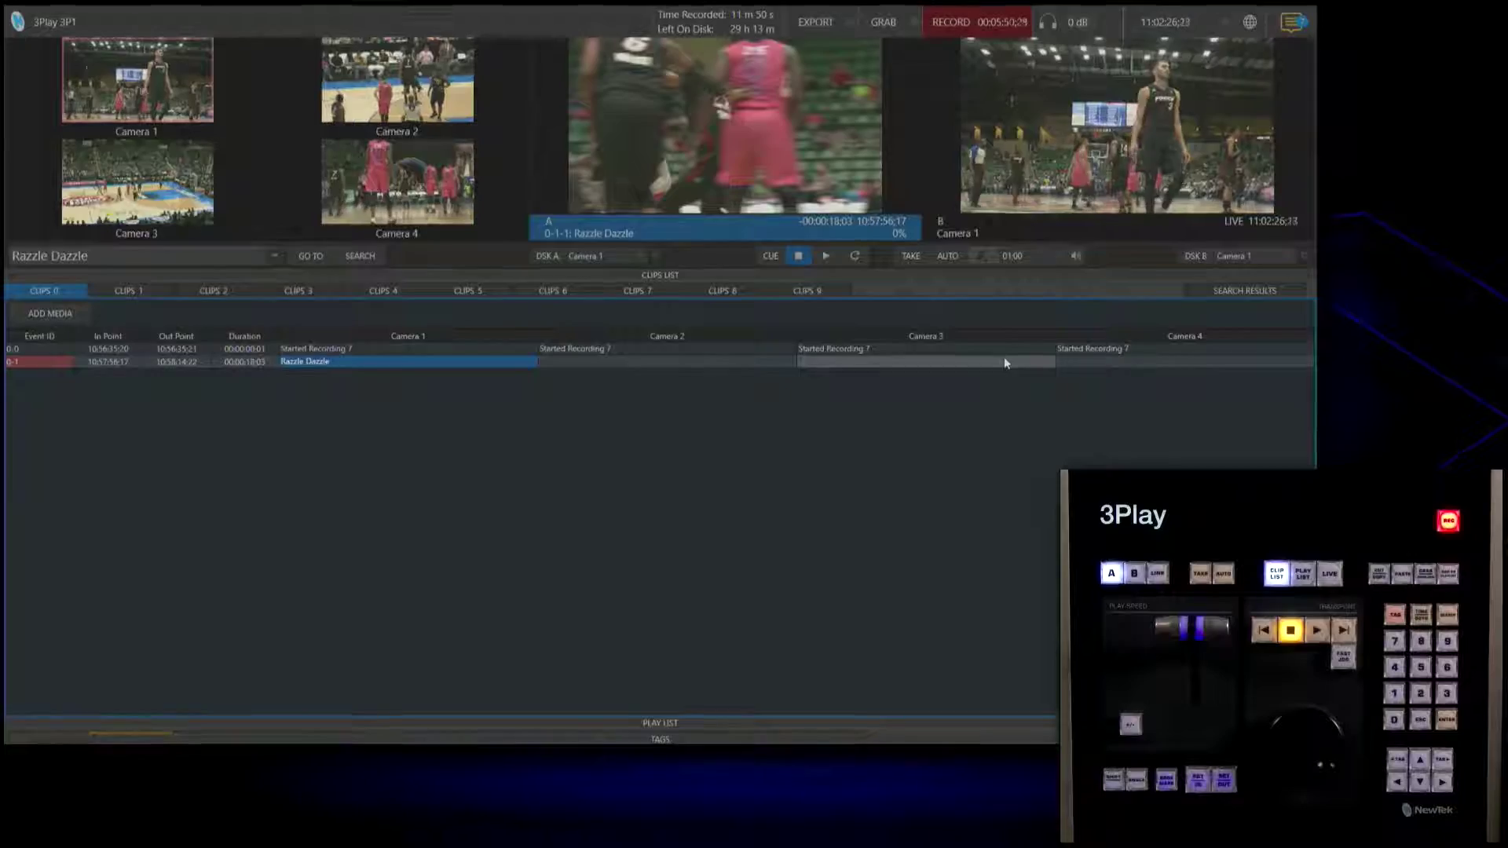
- Play Razzle Dazzle on channel A, then stop it recued at the 10:57:56:17 in point
key(space)
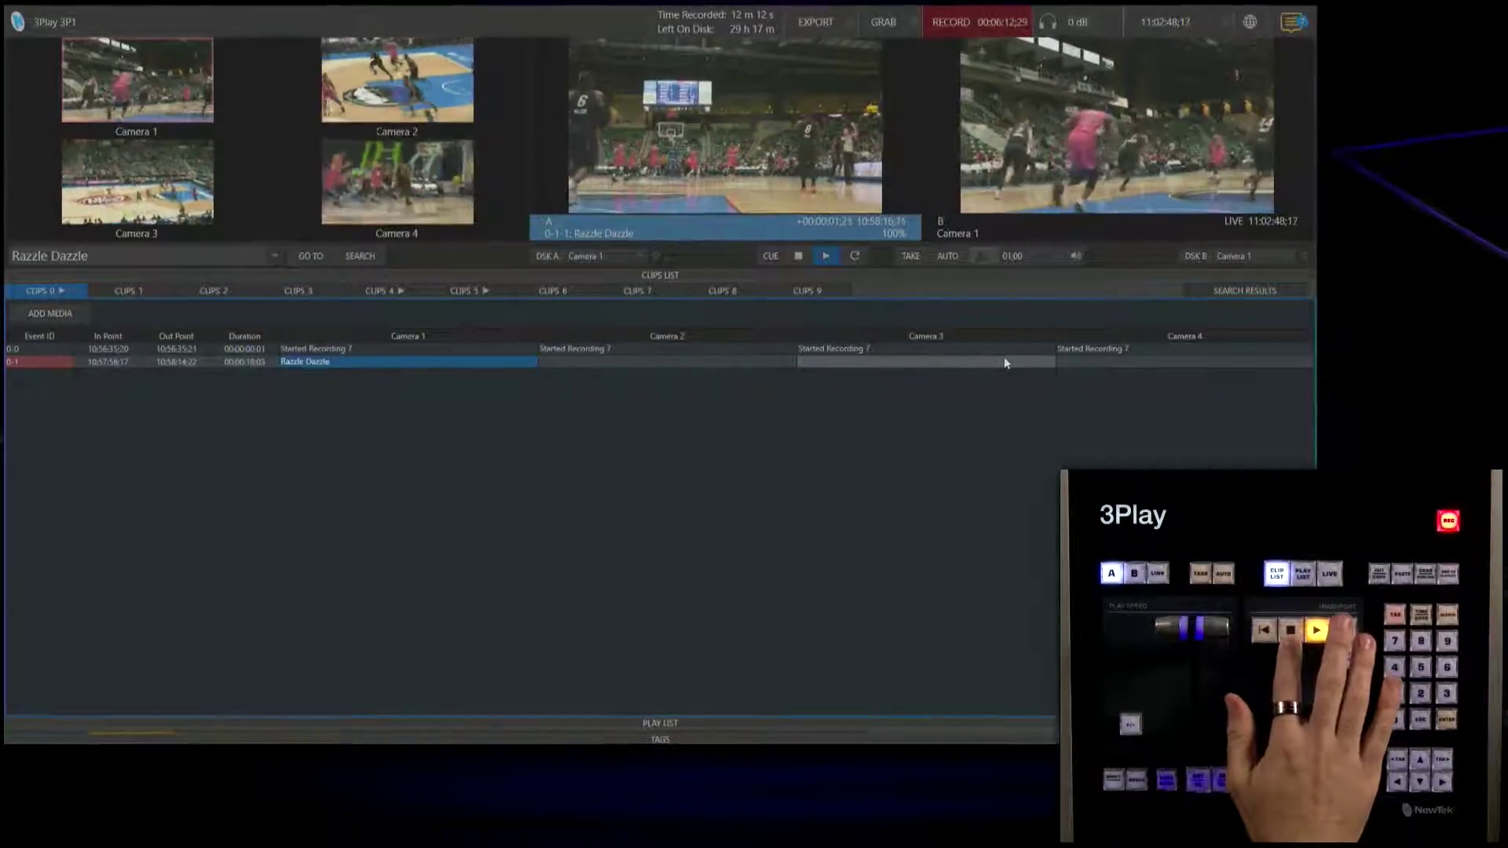
key(space)
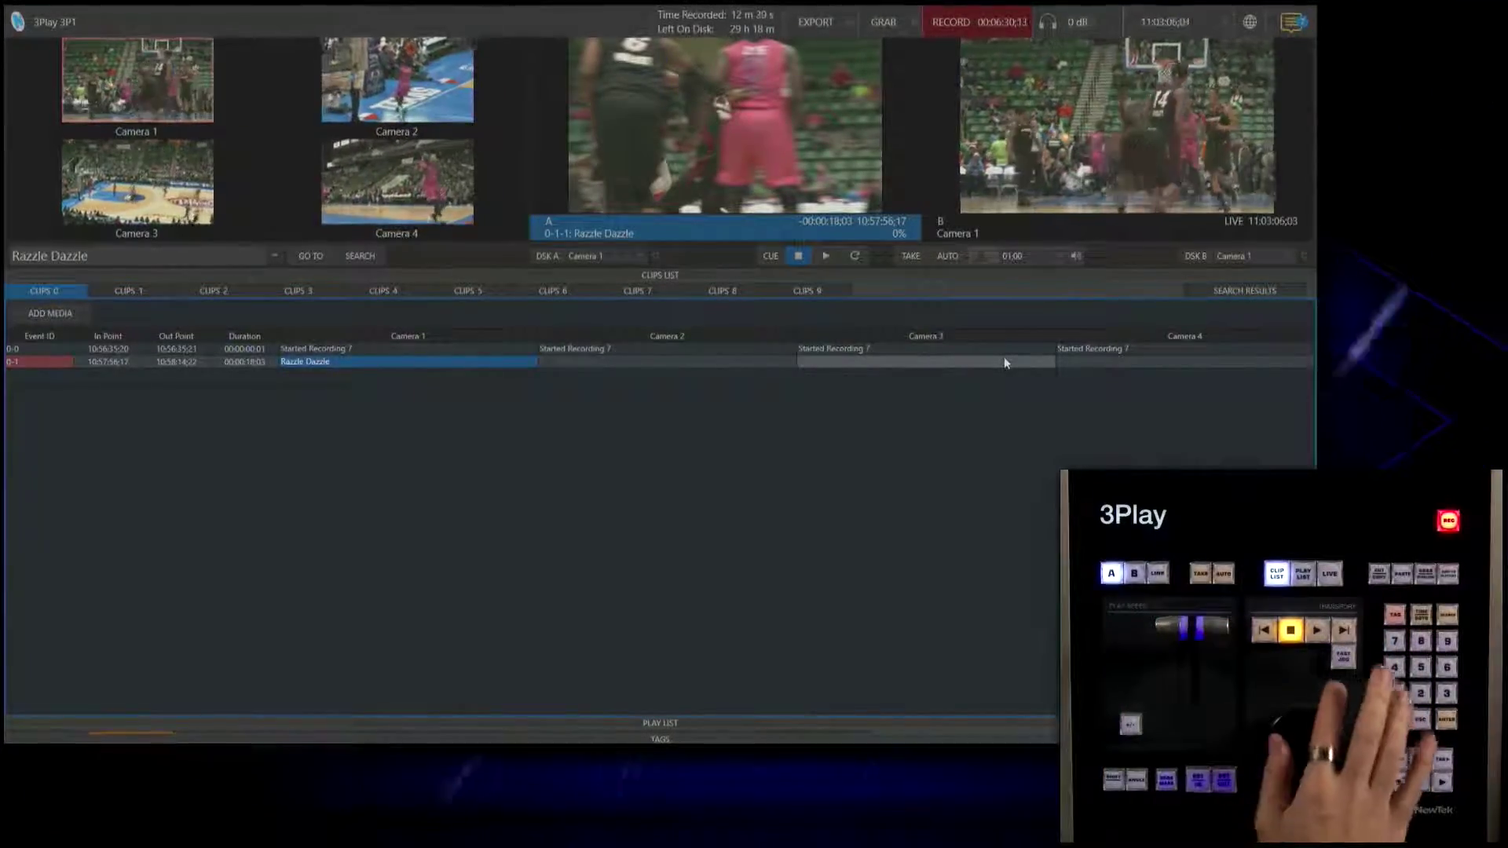
- Roll the Razzle Dazzle replay on channel A until it recues at 10:57:56:17
key(space)
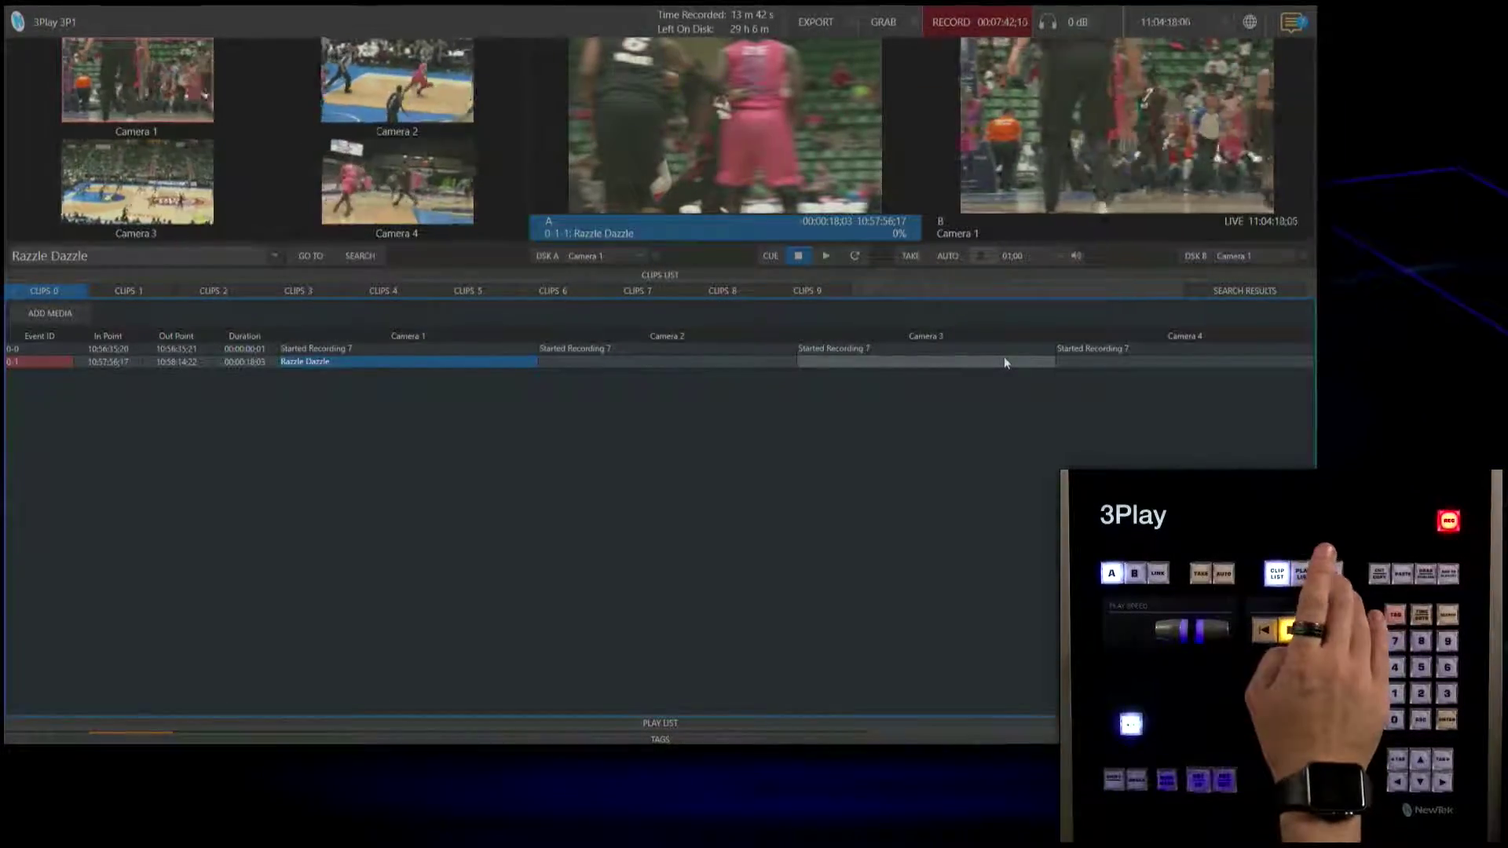
key(l)
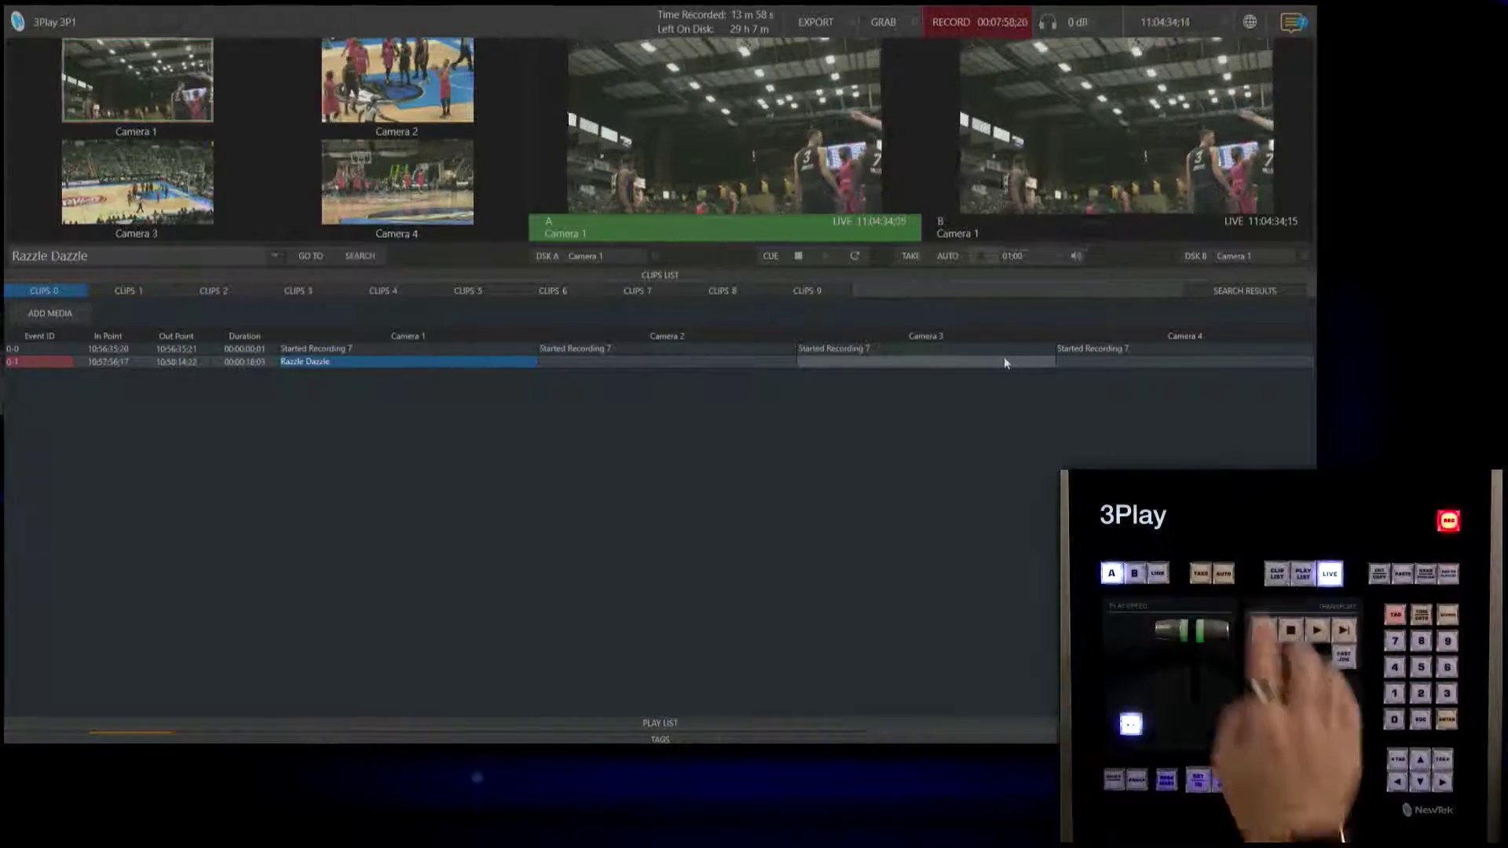
key(Return)
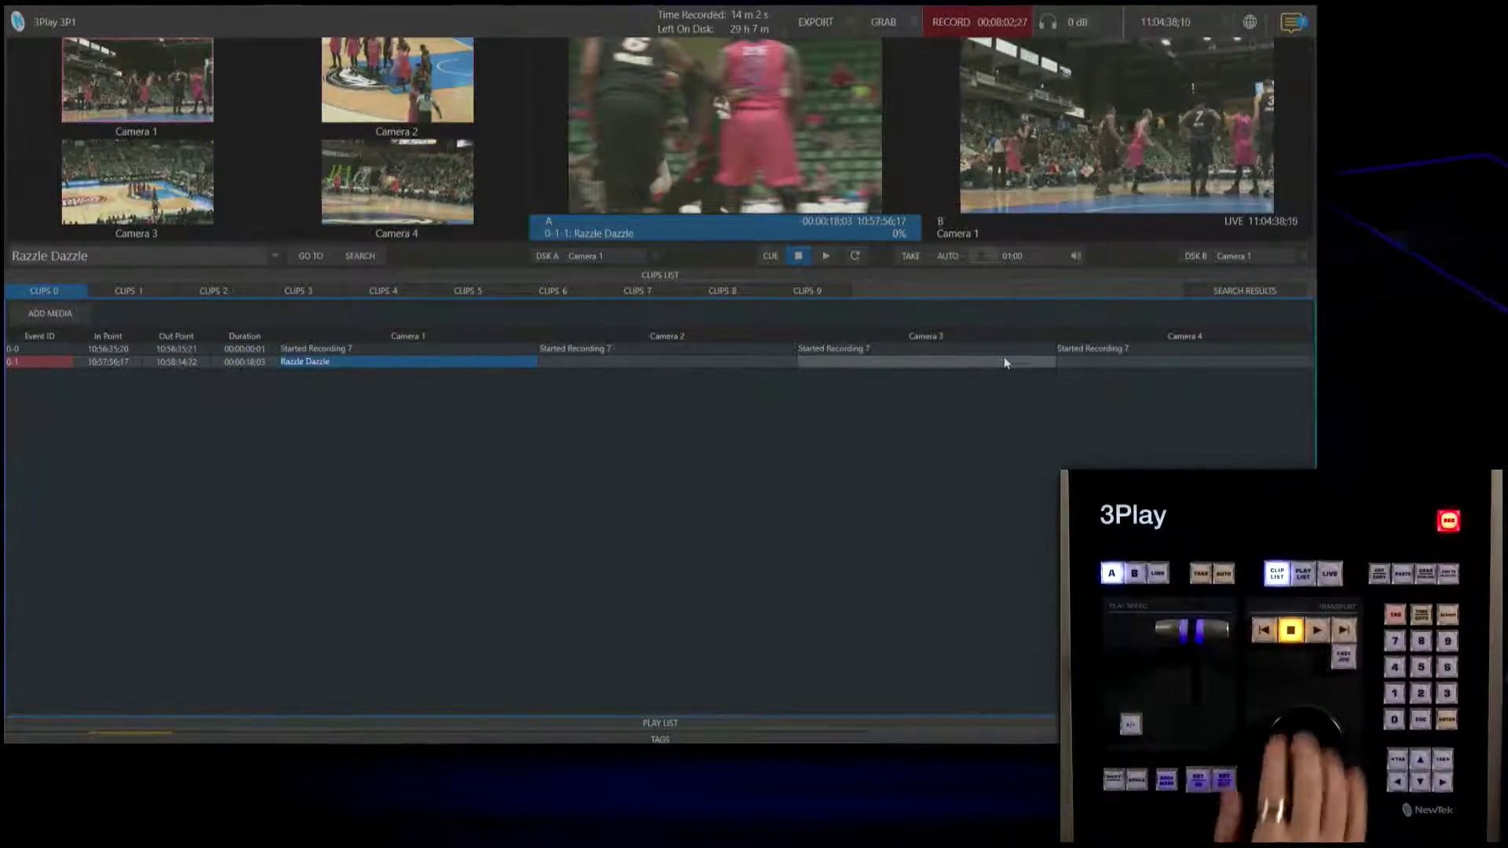
key(space)
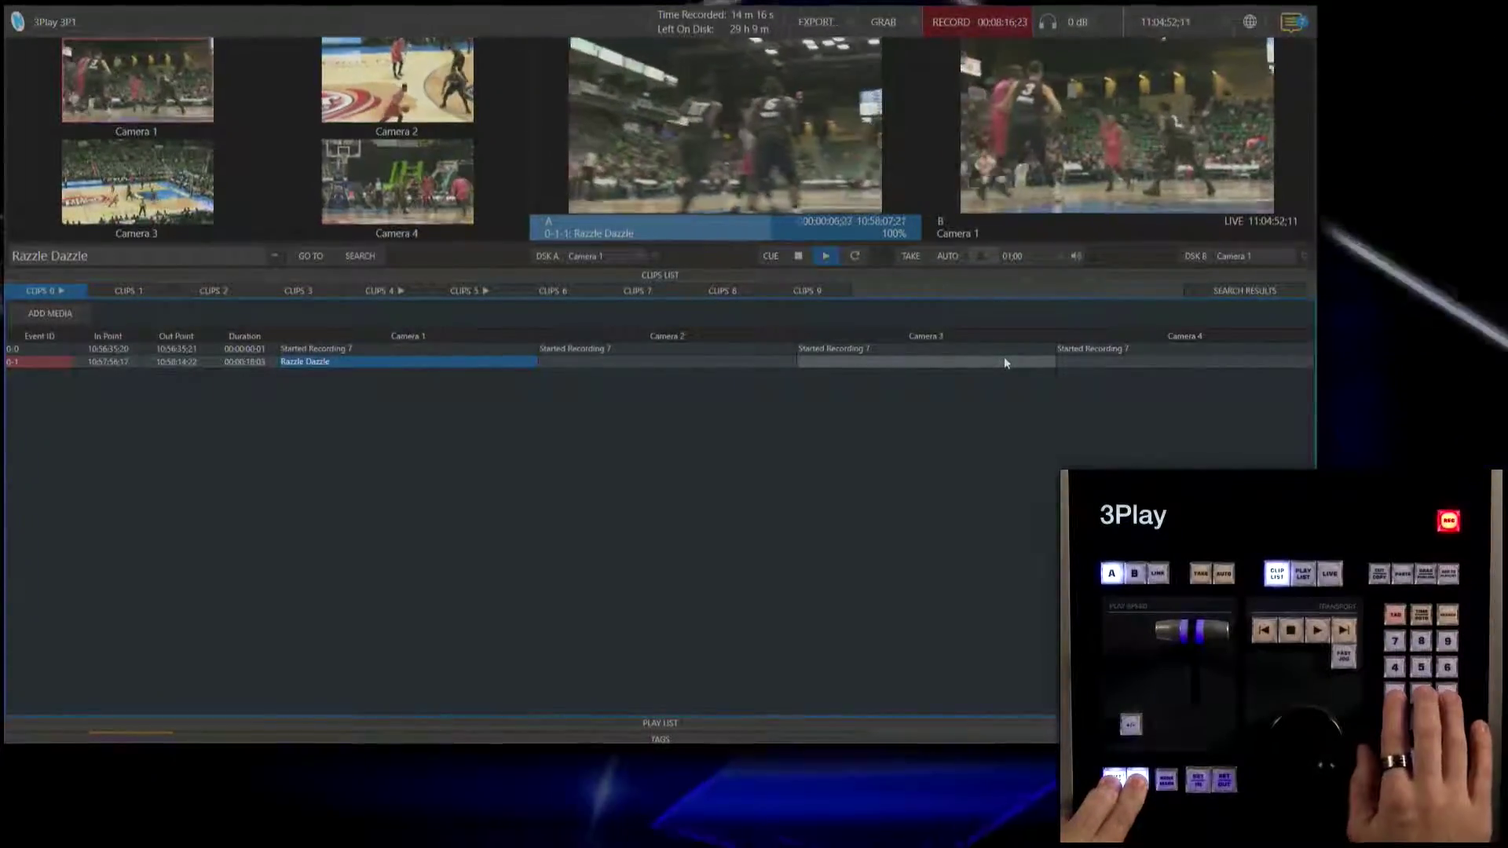
- Cut event 0-1's replay to Camera 2, then Camera 3, then stop and recue at 10:57:56:17
key(Right)
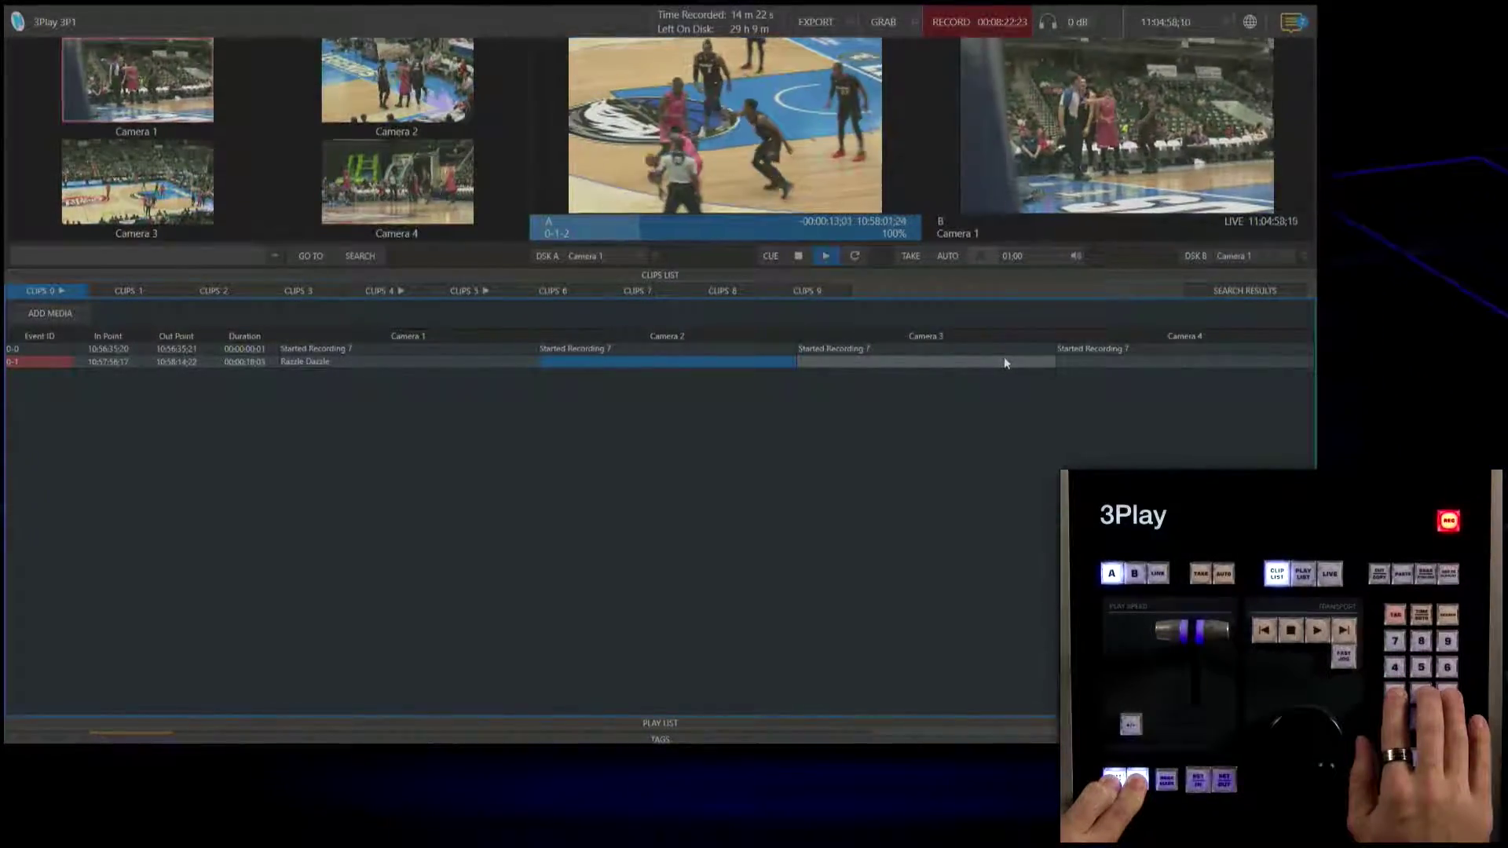
key(Right)
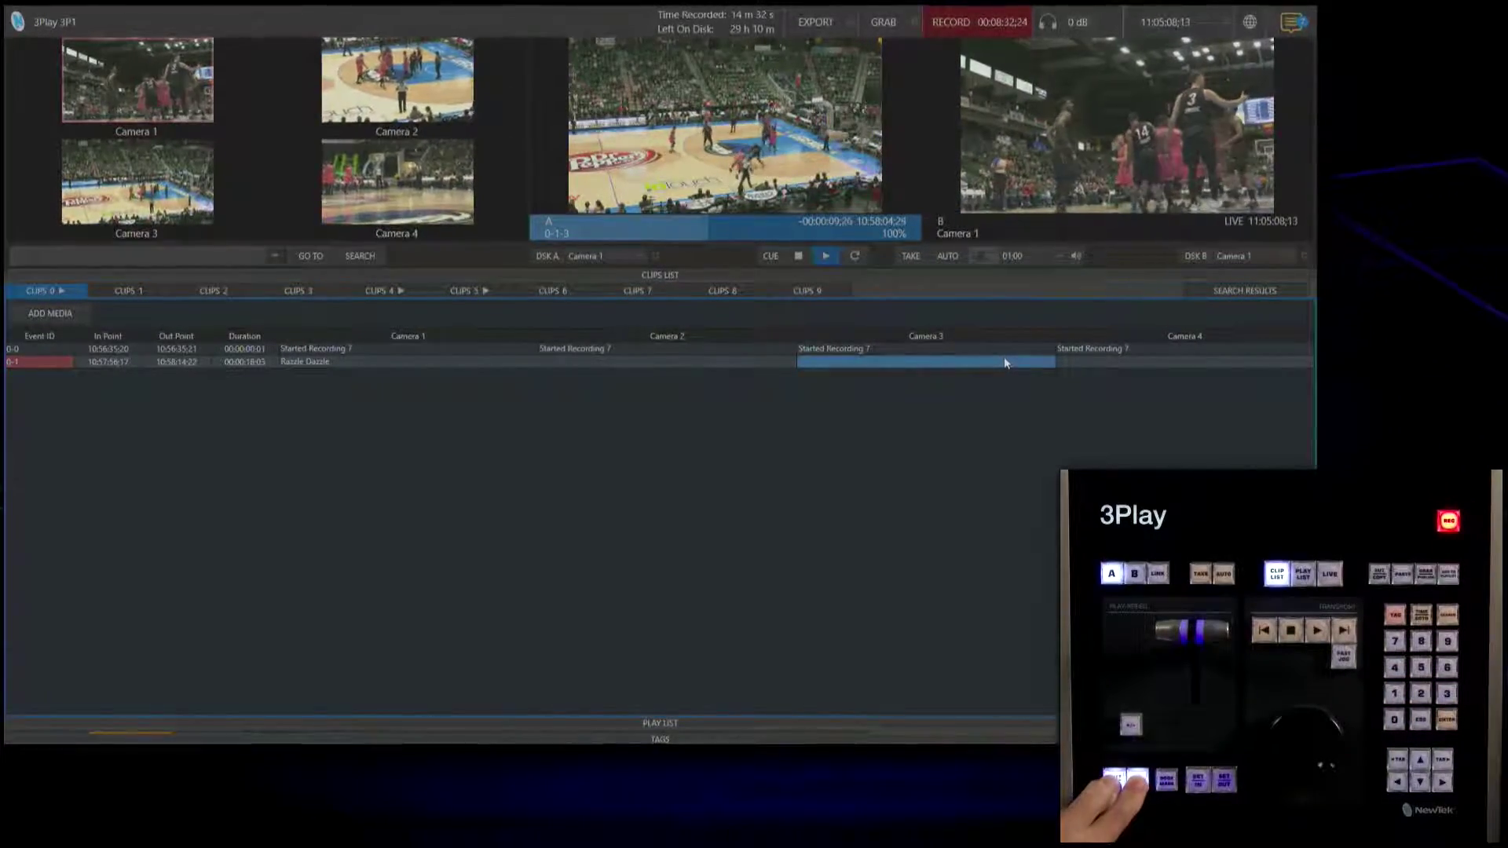
key(space)
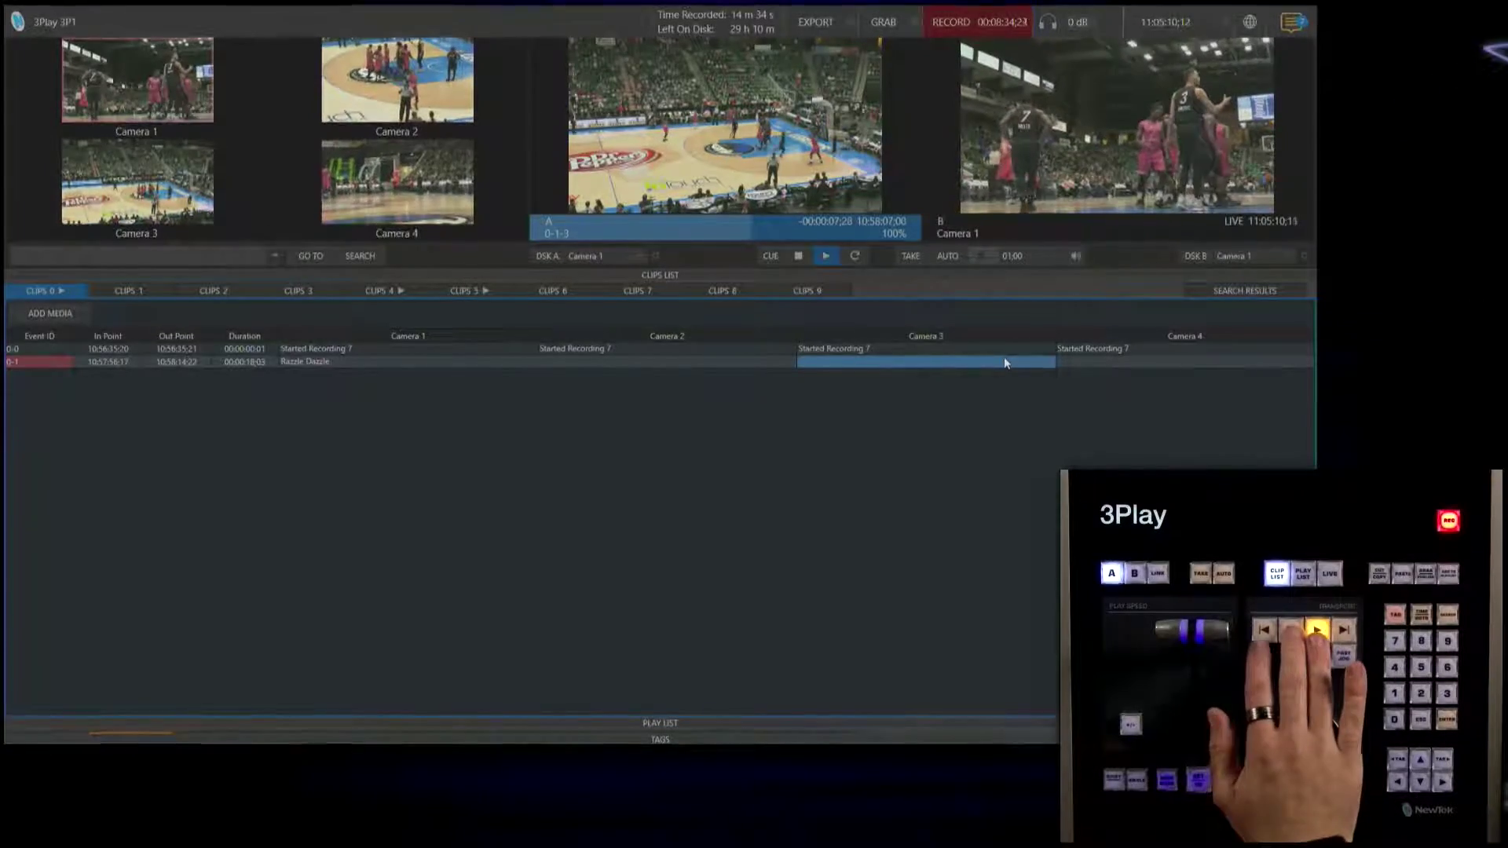
key(space)
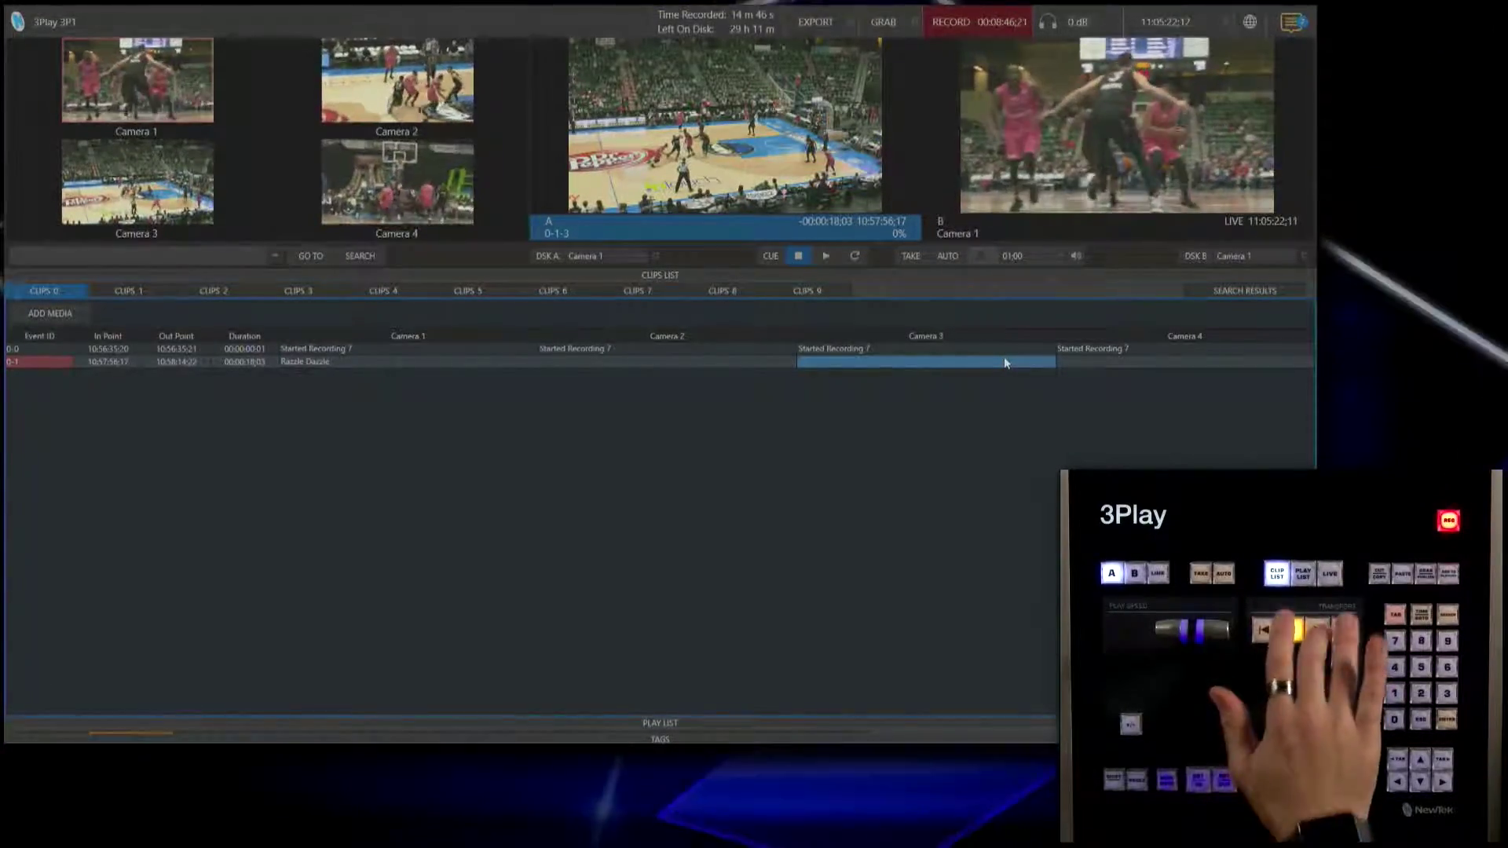
- Play event 0-1, stepping toward Camera 1, over to Camera 3, then back to Camera 1 Razzle Dazzle
key(space)
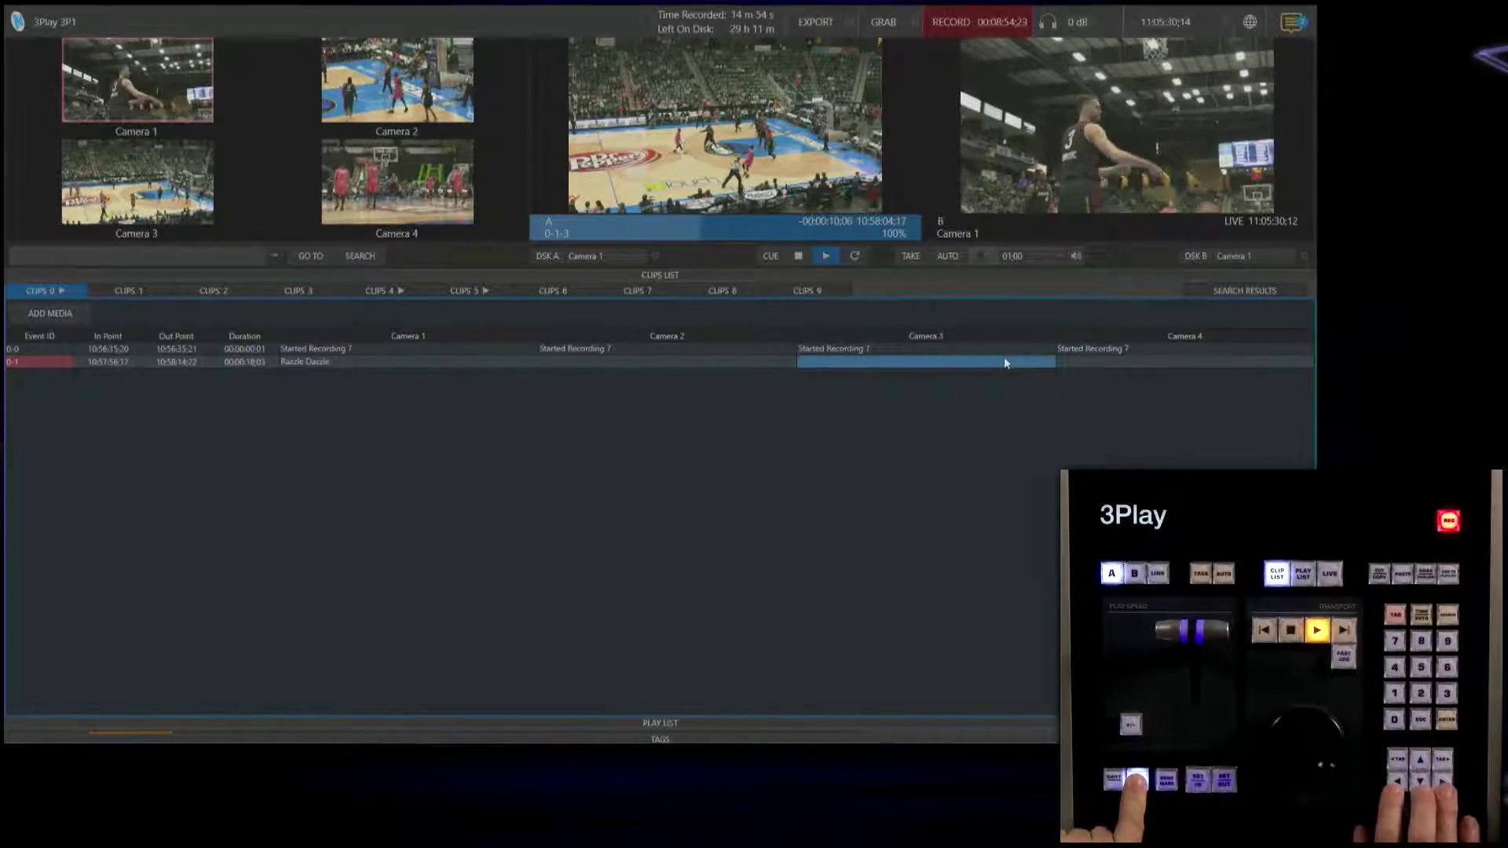
key(Left)
key(Left)
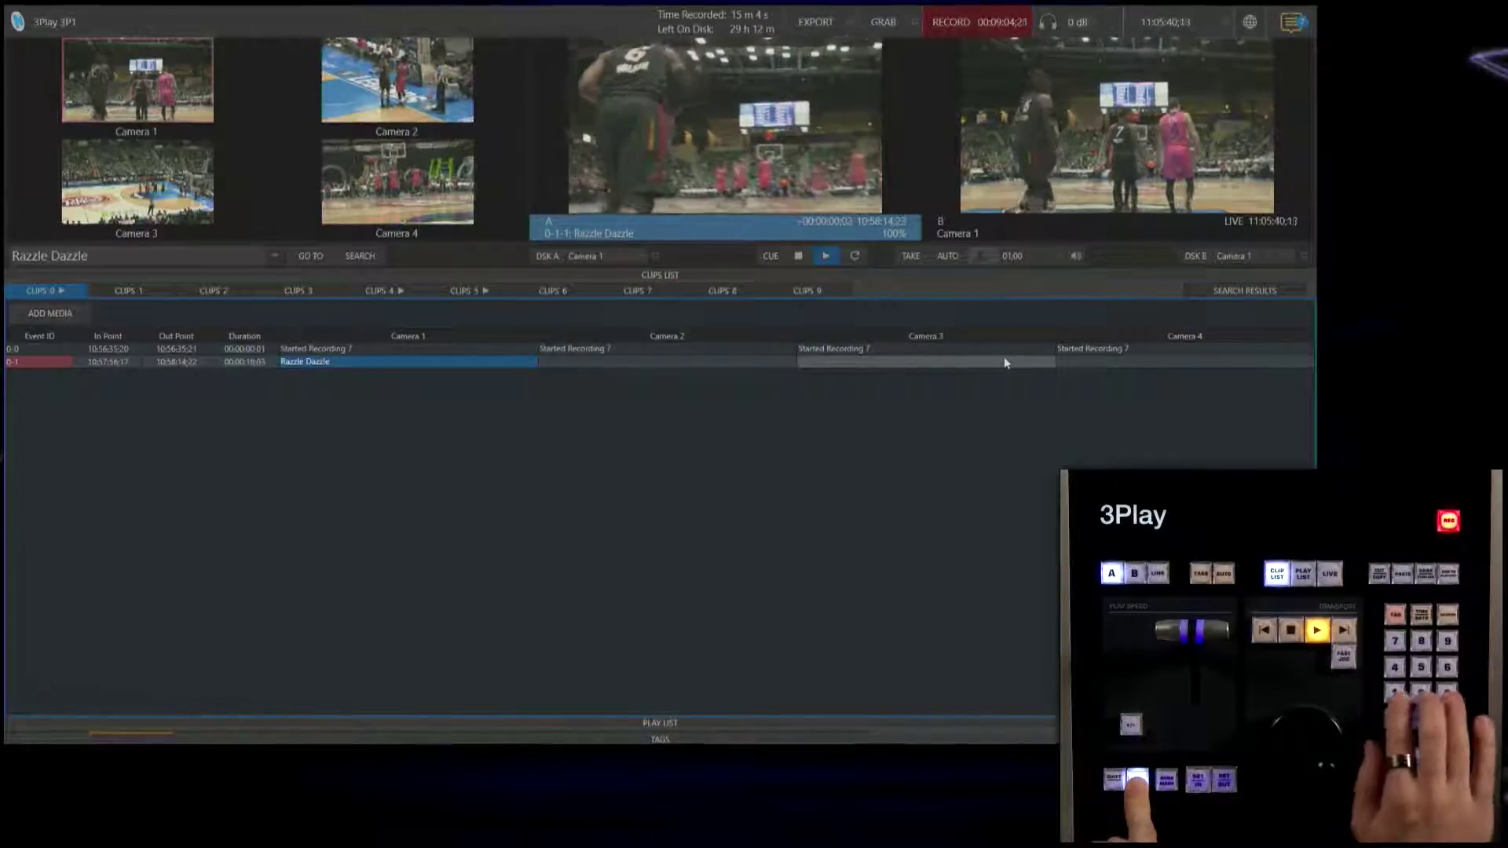
key(Right)
key(Right)
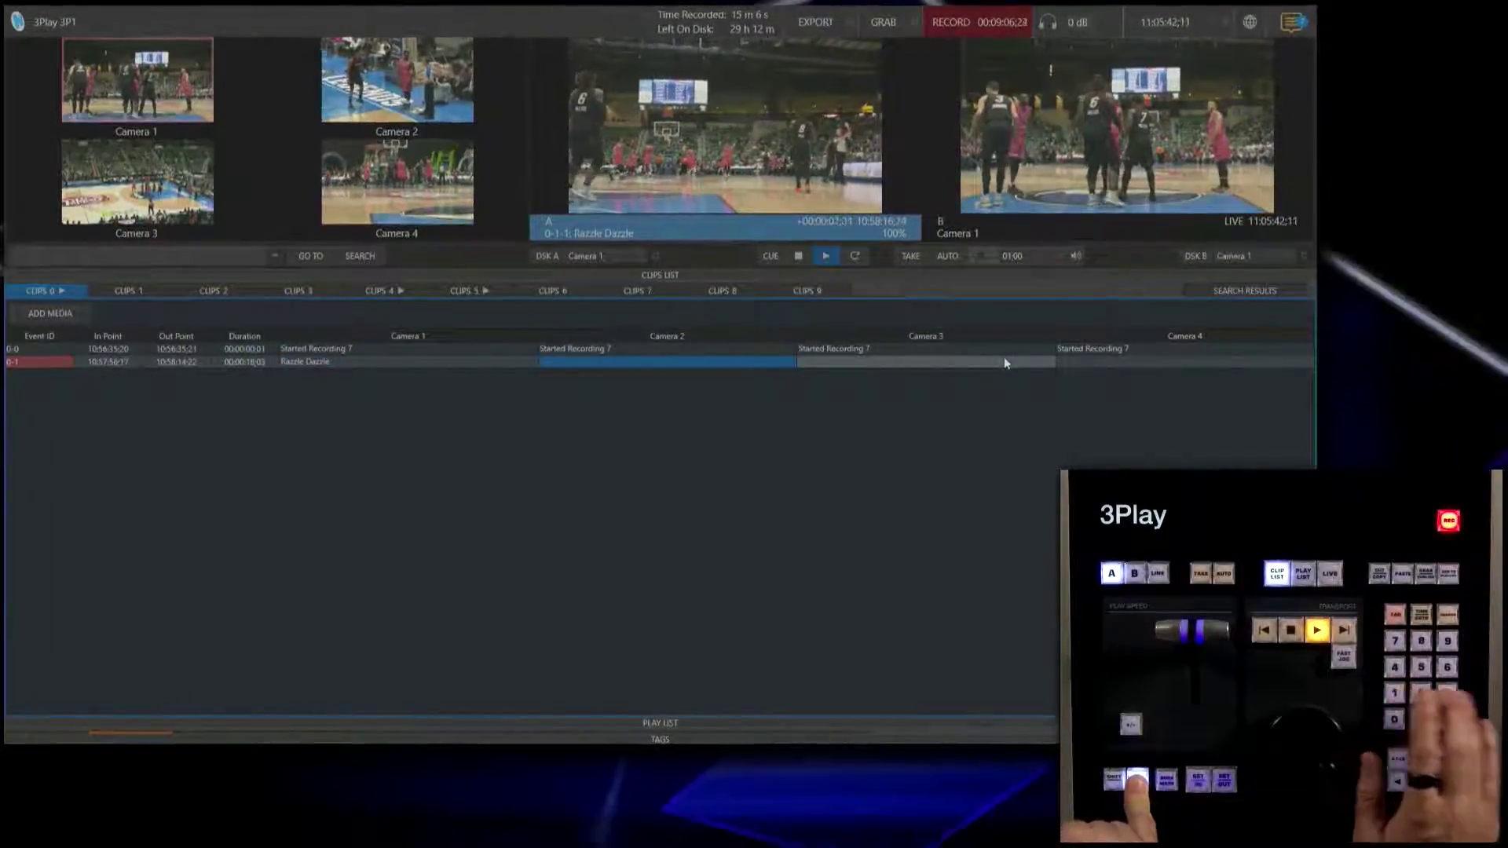
key(Left)
key(Left)
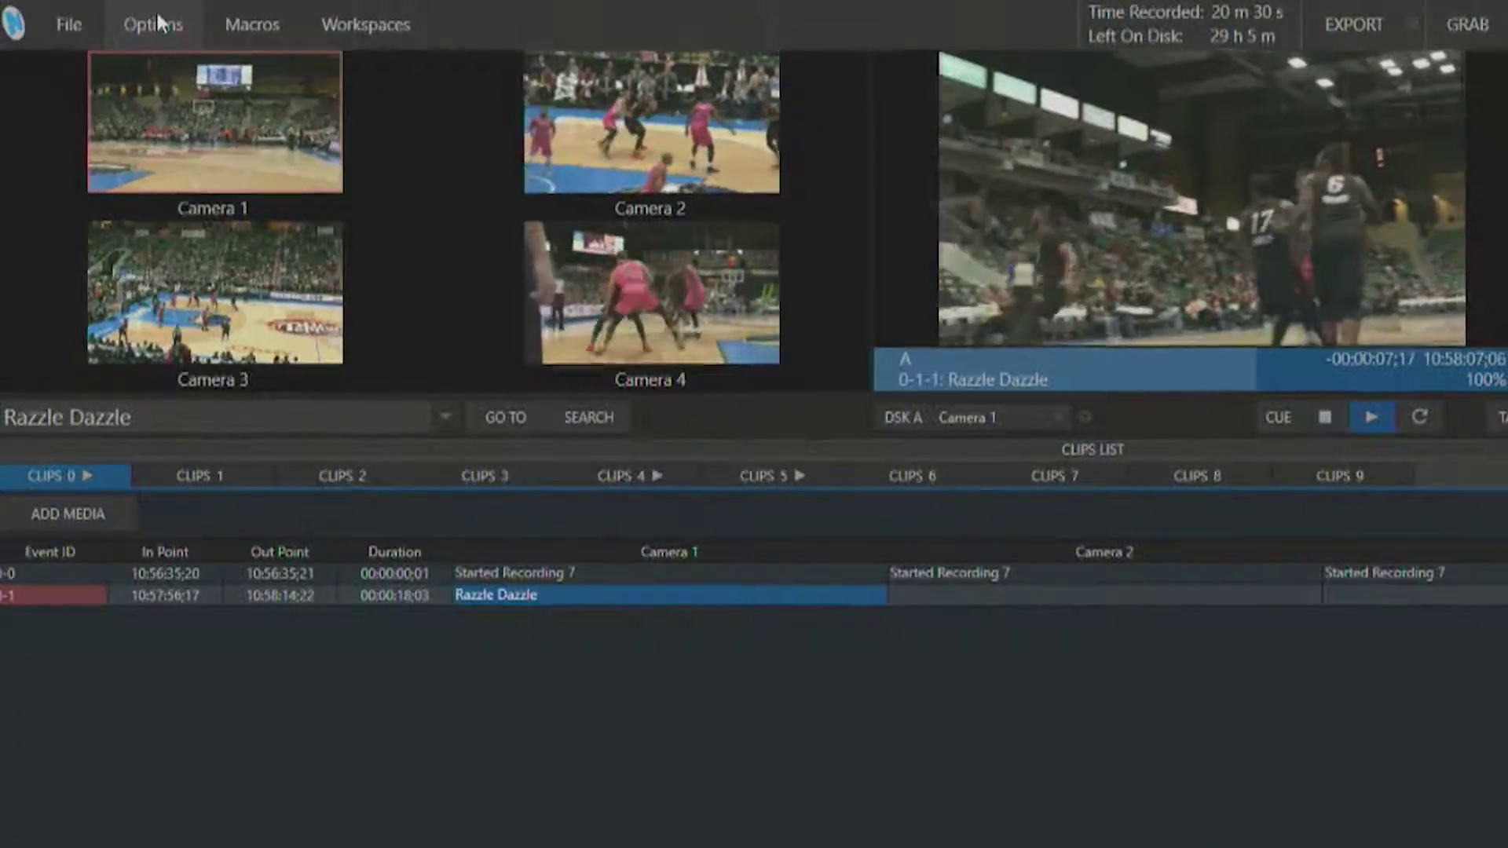
- Enable Clip List Previews in Options to show live images for Cameras 1–4
click(107, 20)
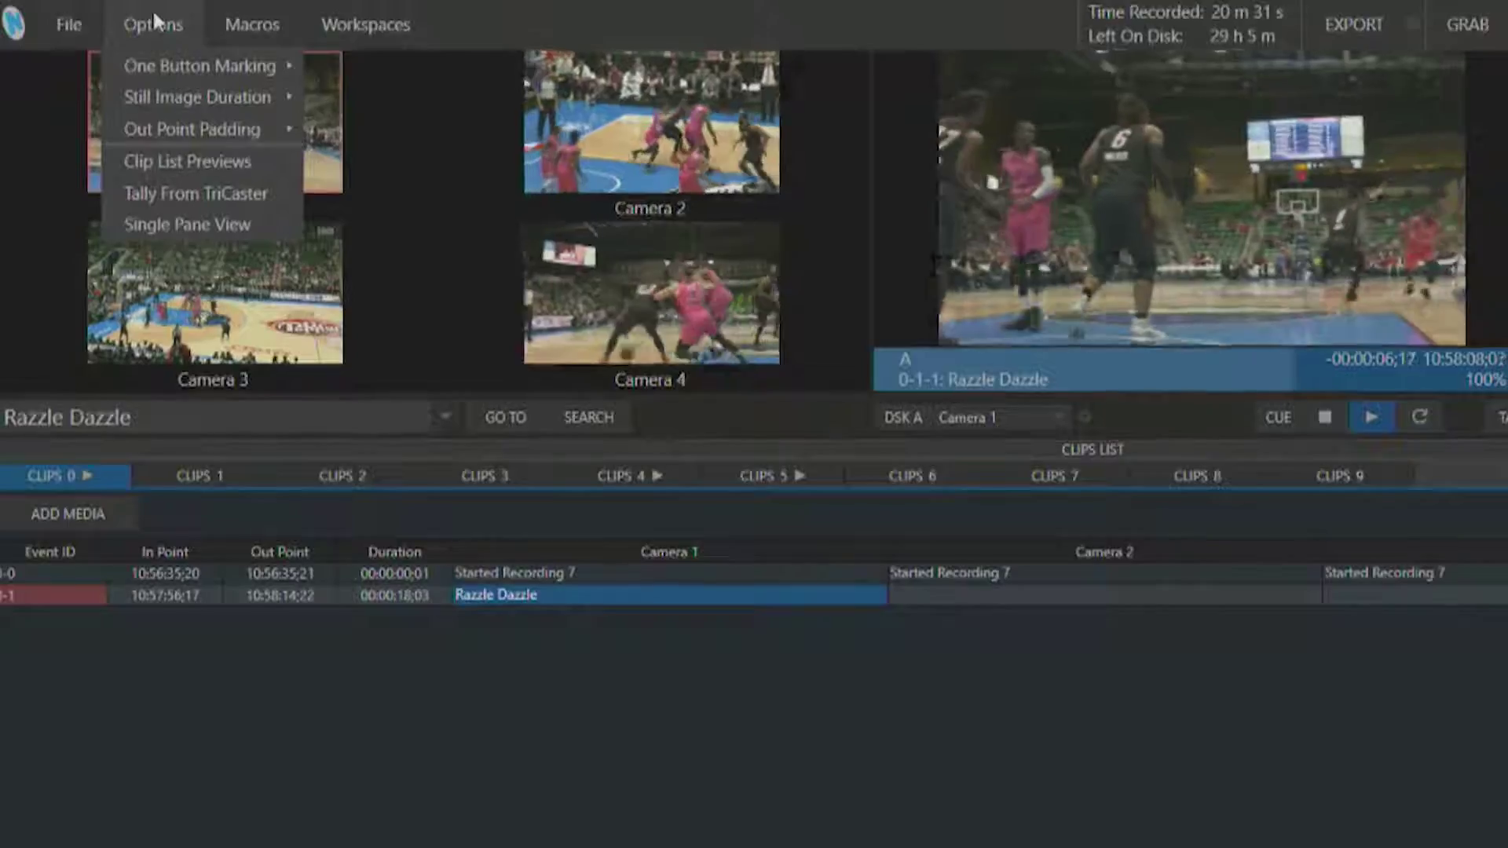
click(185, 163)
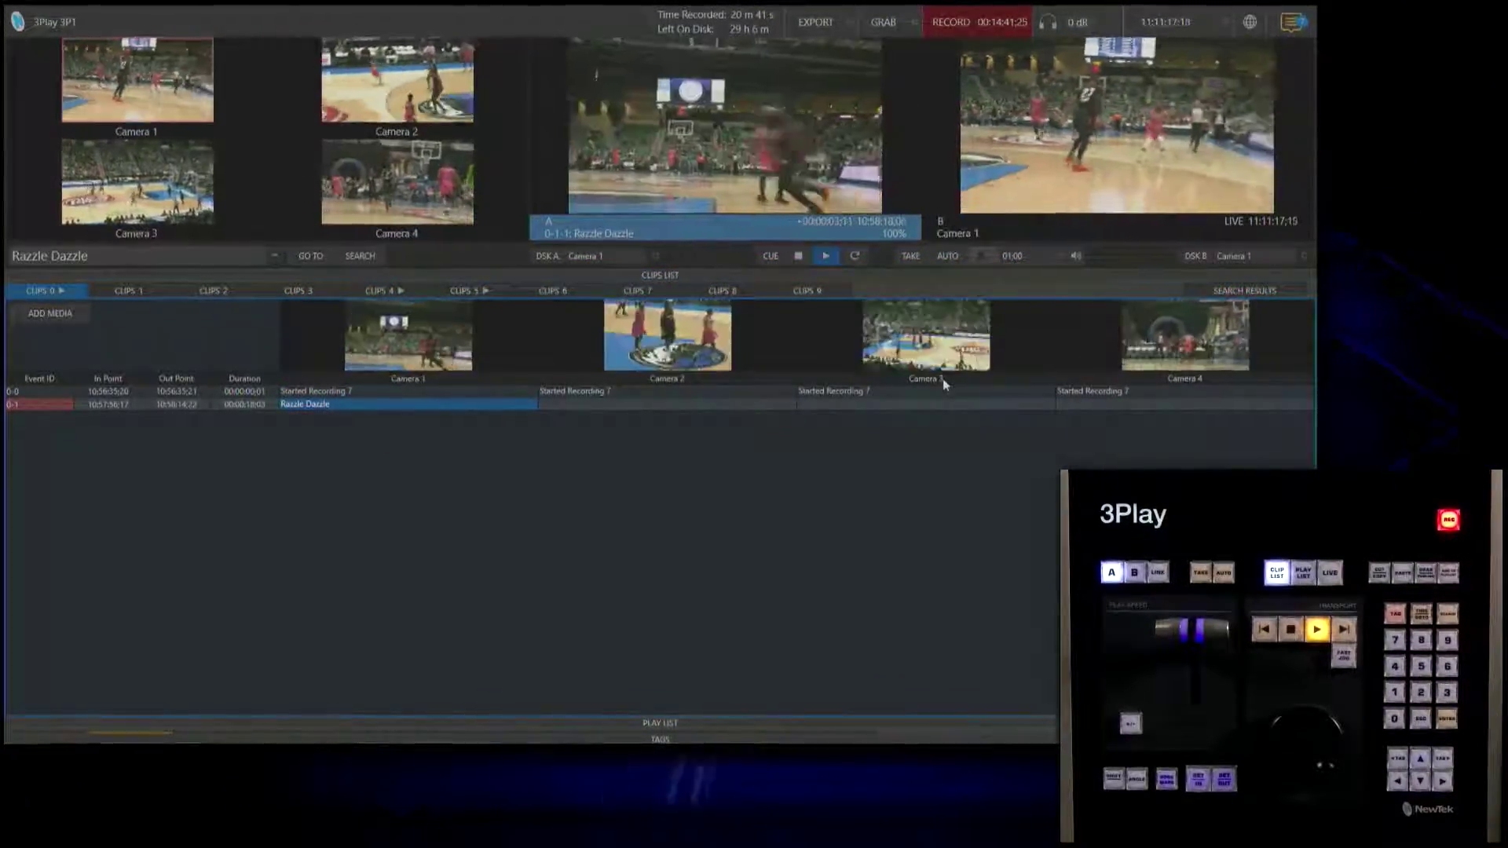
- Pause and resume clip 0-1, cycling replay angles through Cameras 4 and 1 before settling on Camera 2
key(space)
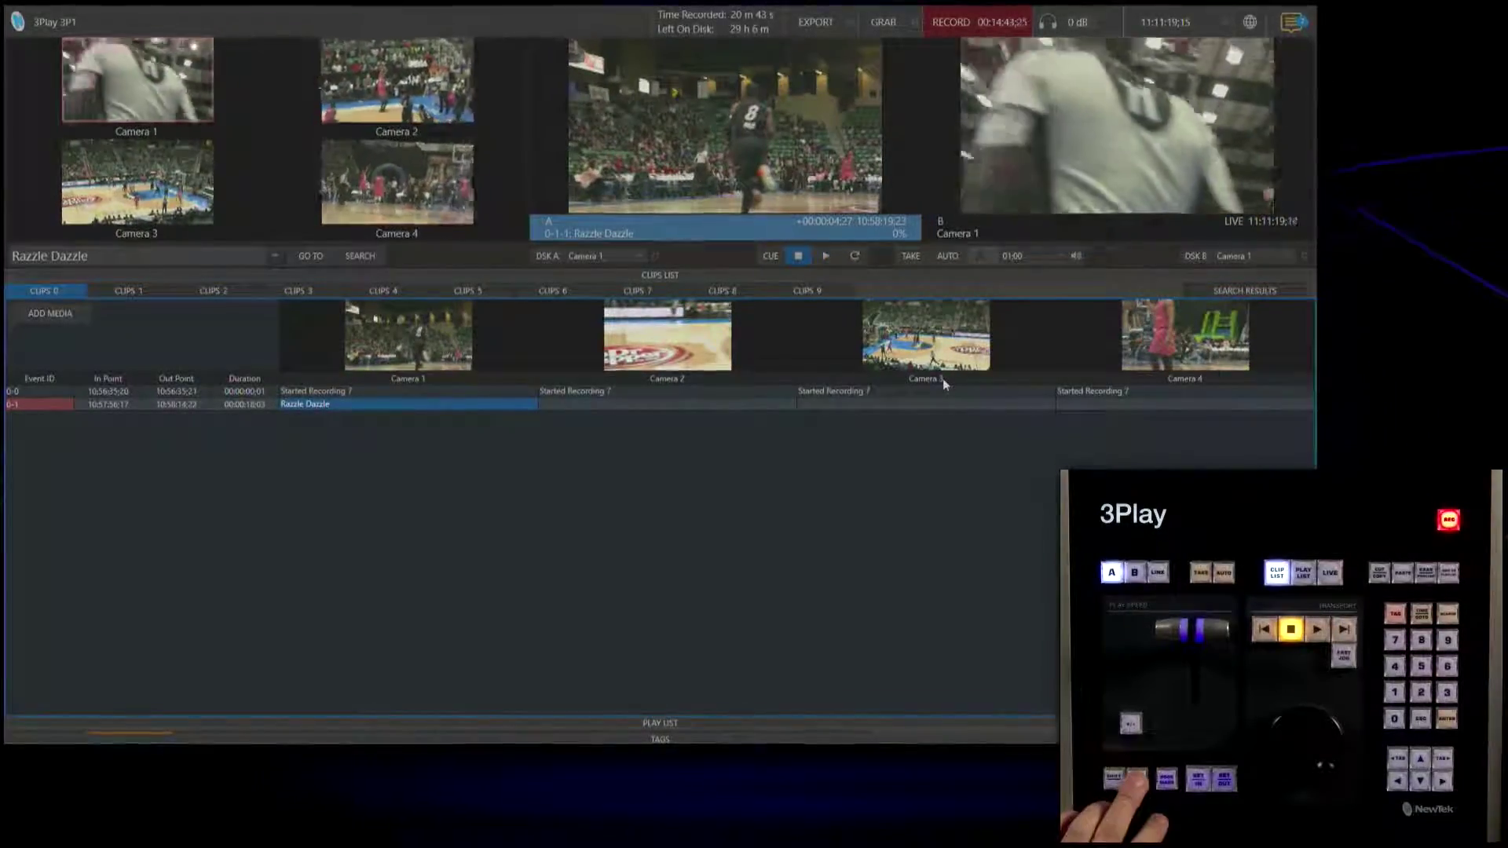
key(space)
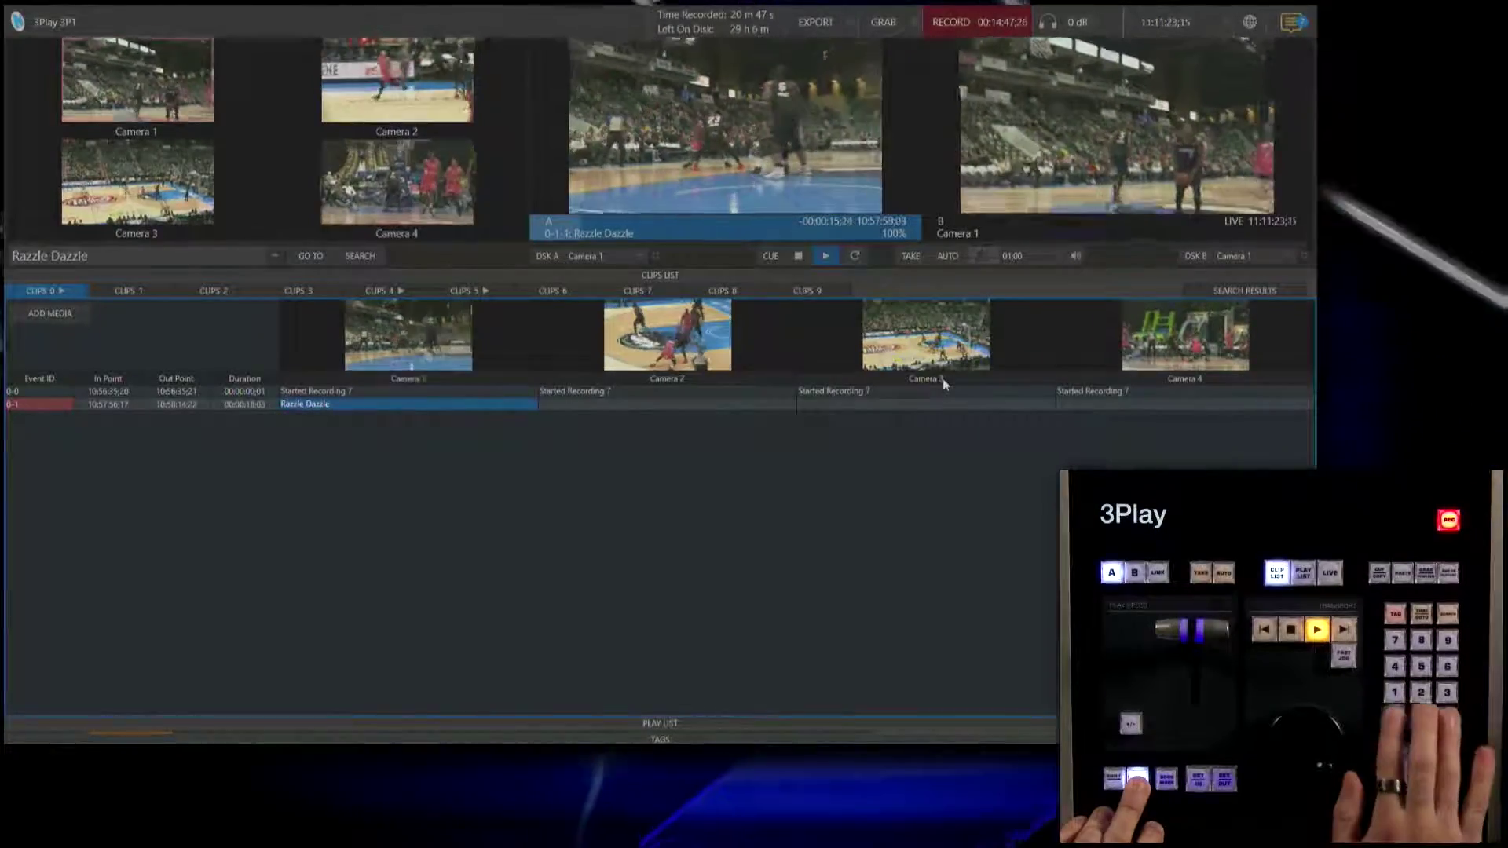
key(Right)
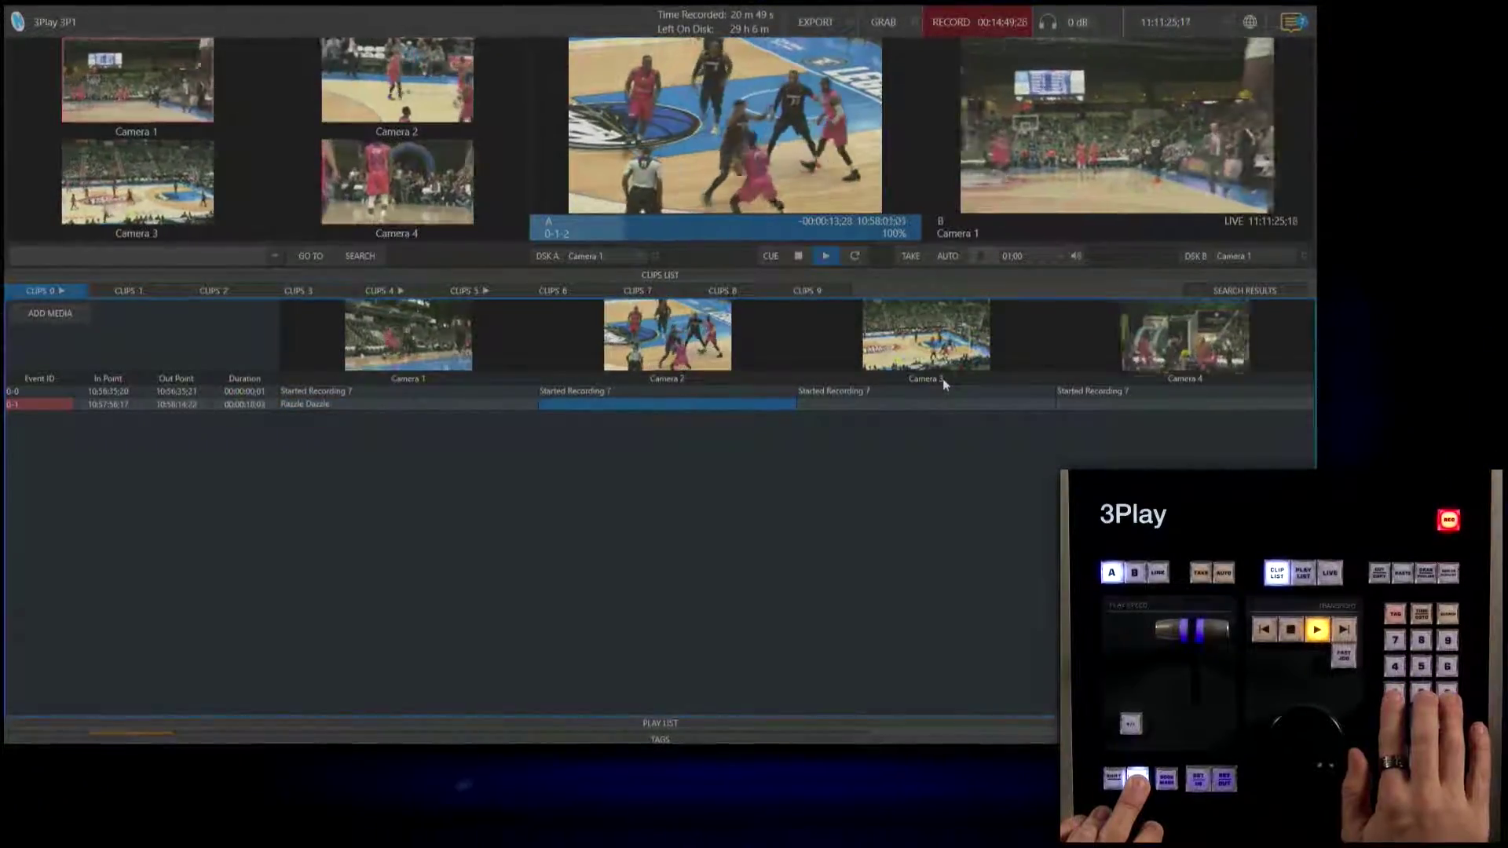
key(4)
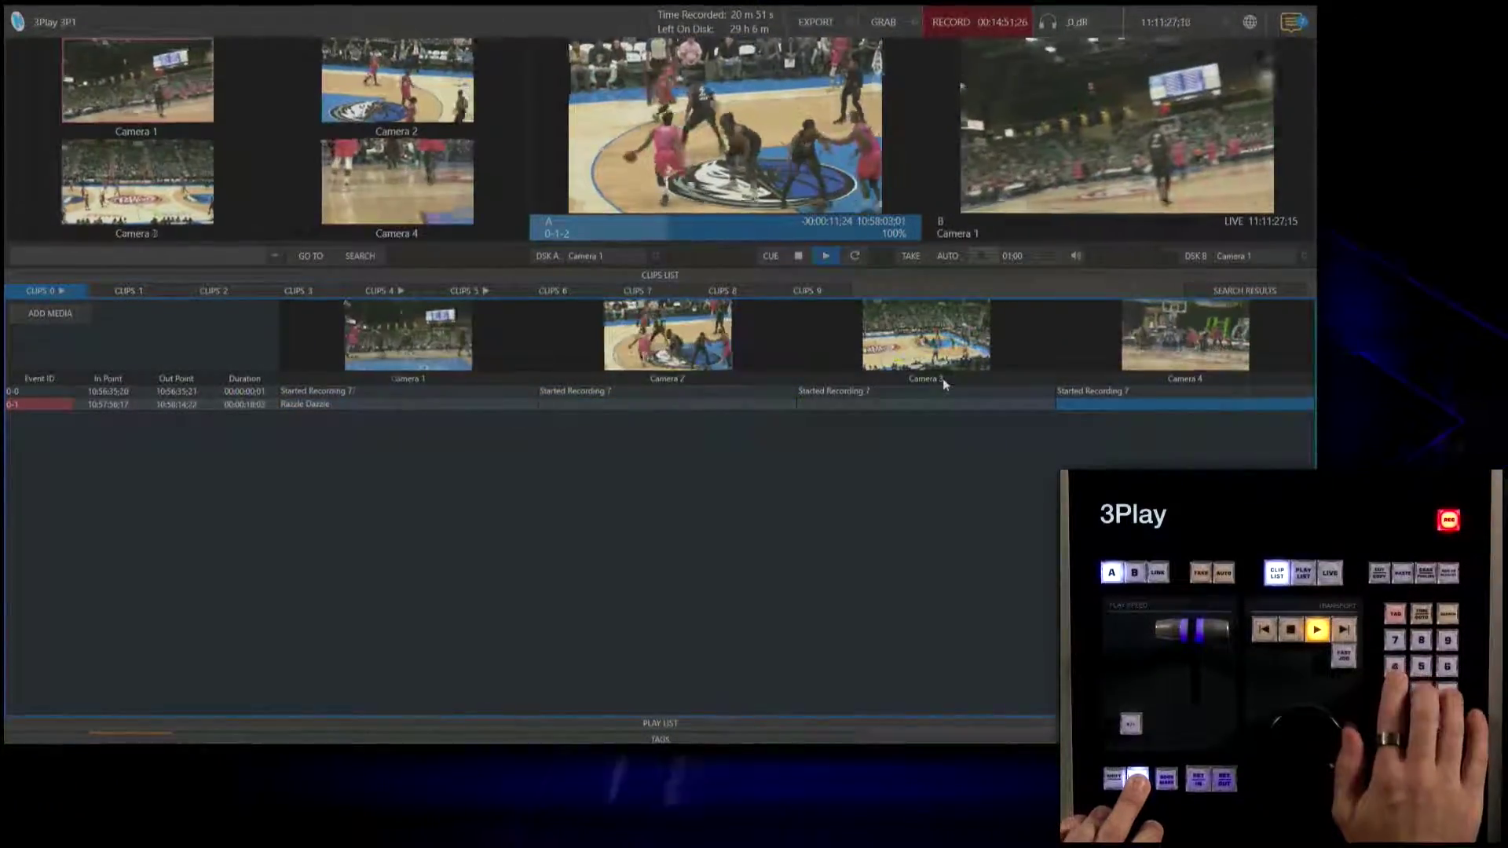
key(2)
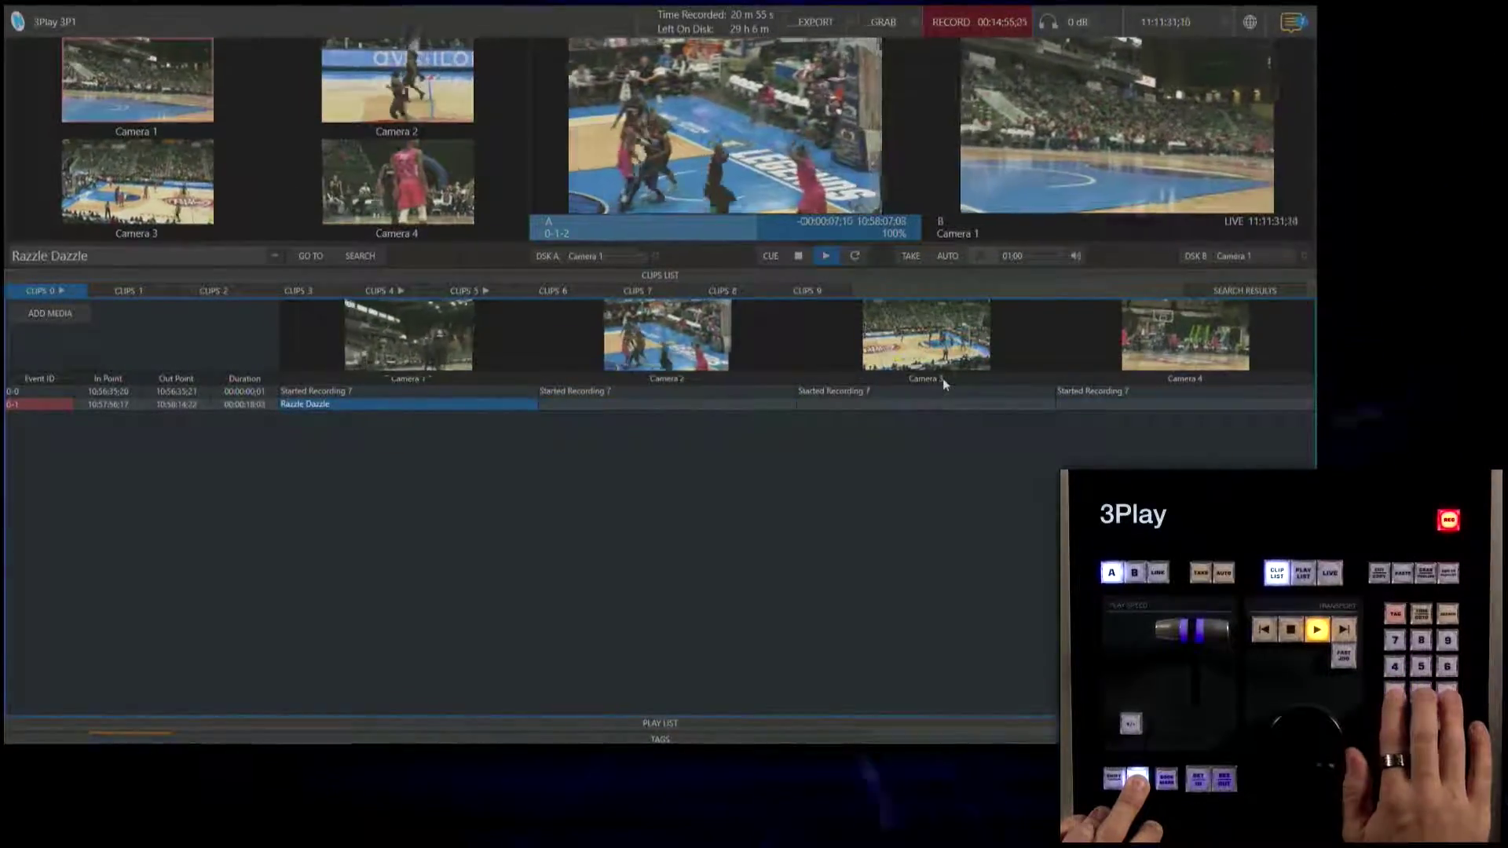
key(1)
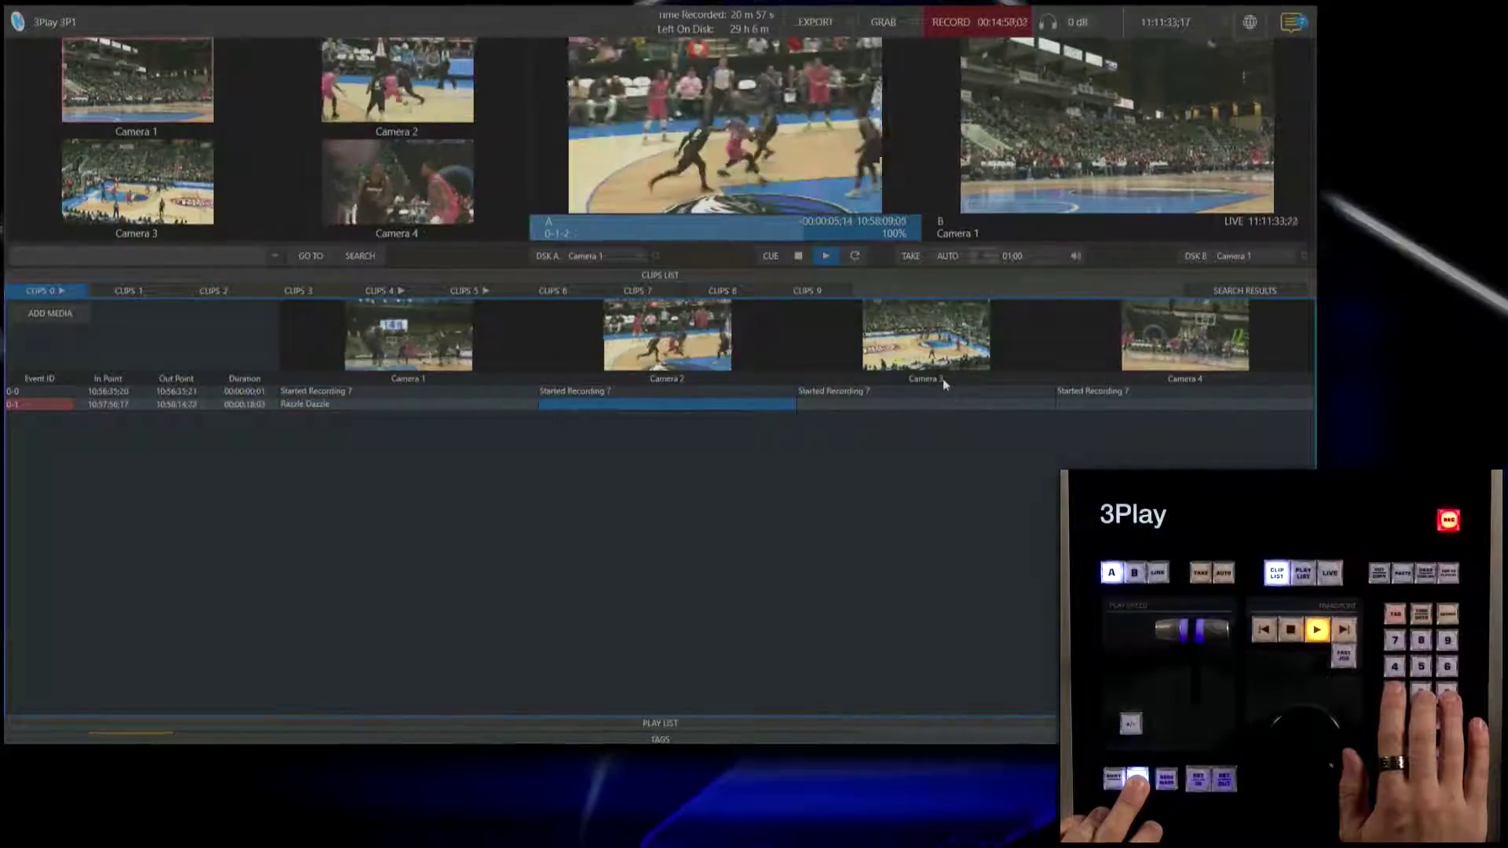
key(2)
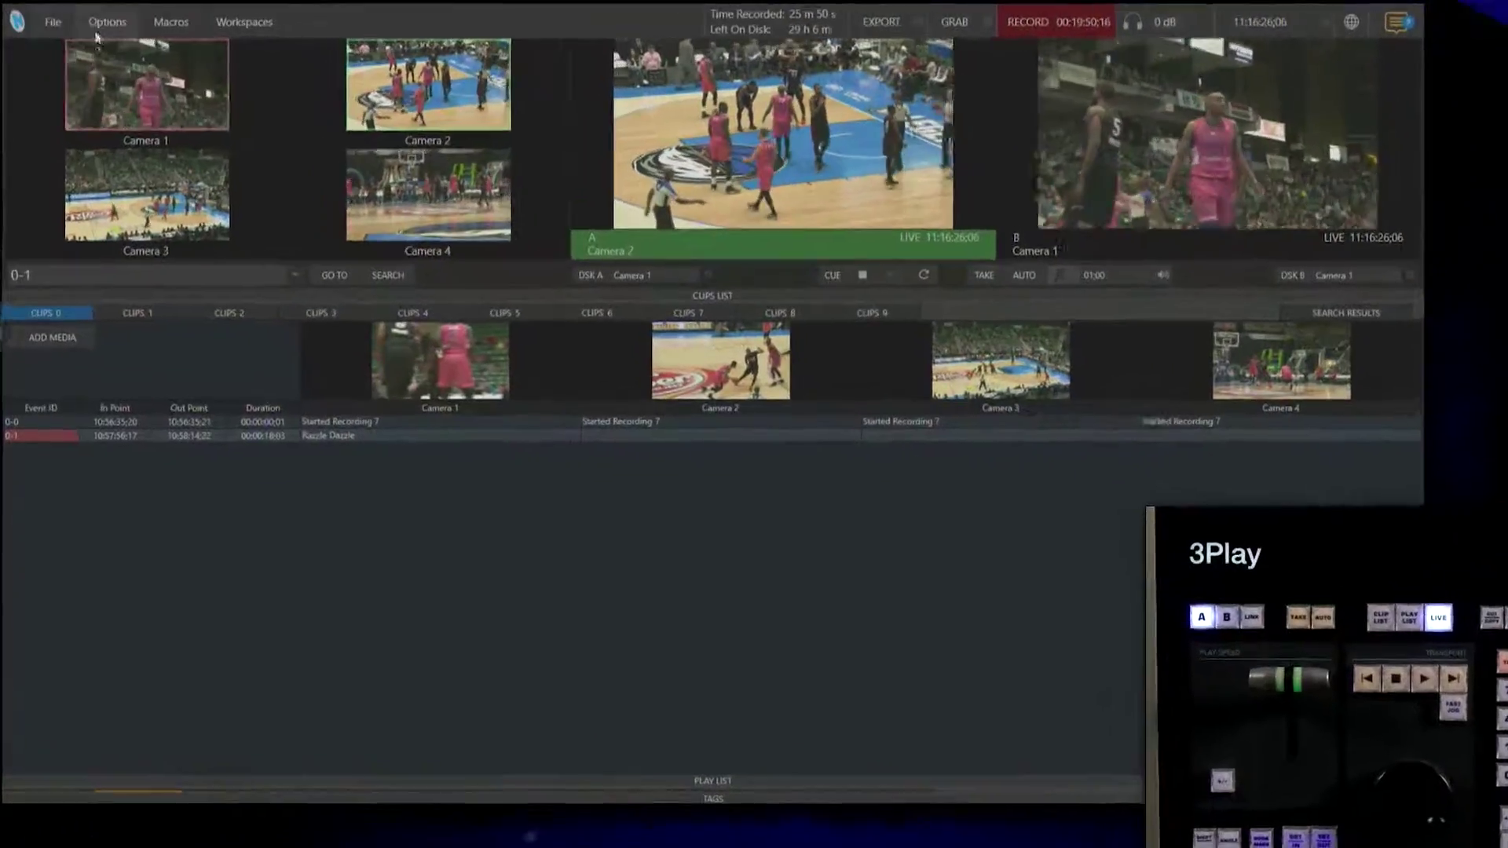
click(92, 22)
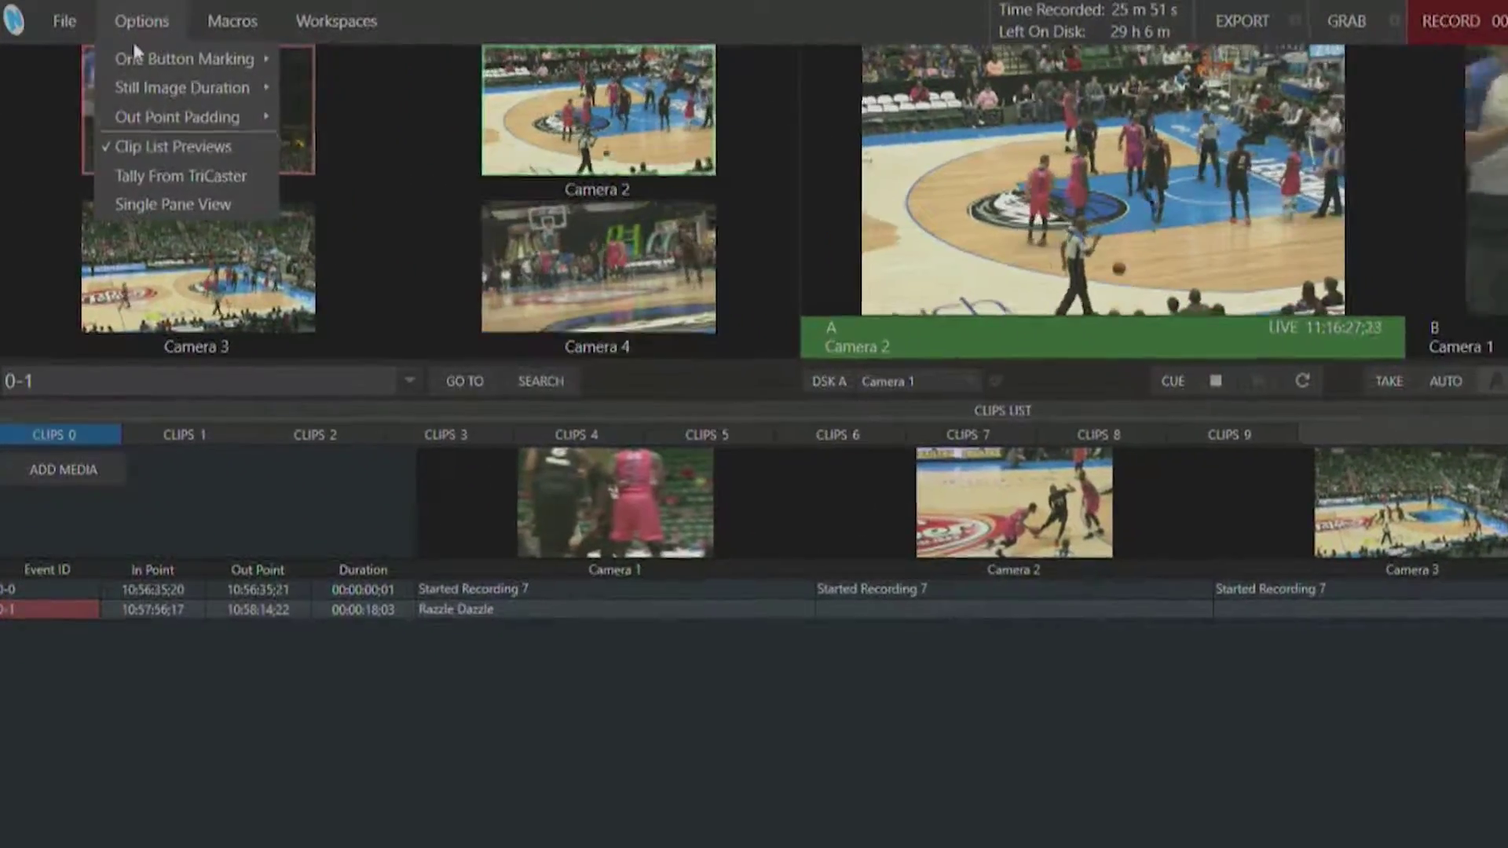
mouse_move(117, 55)
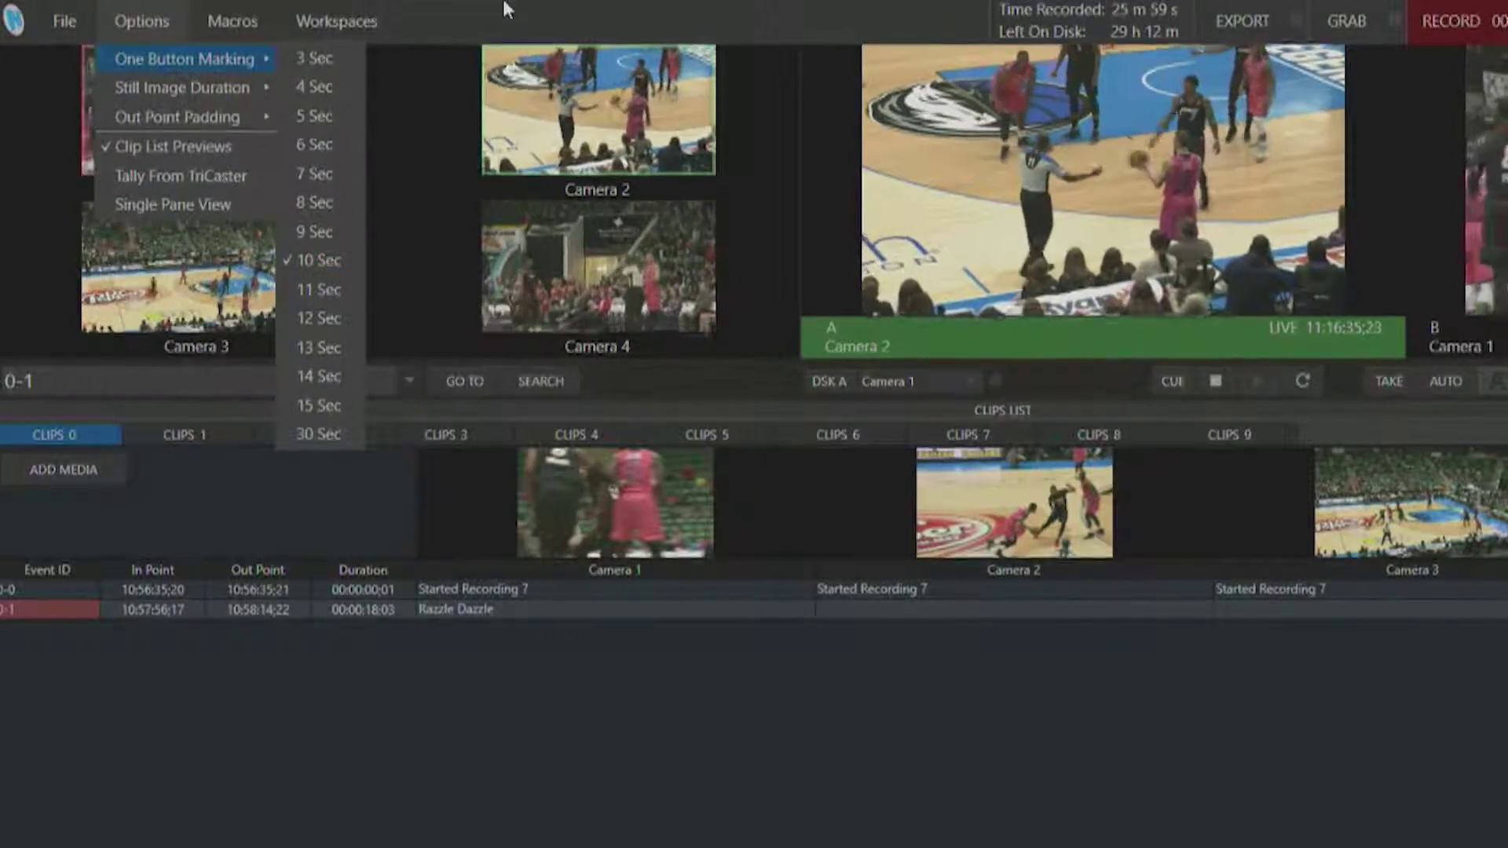
click(503, 4)
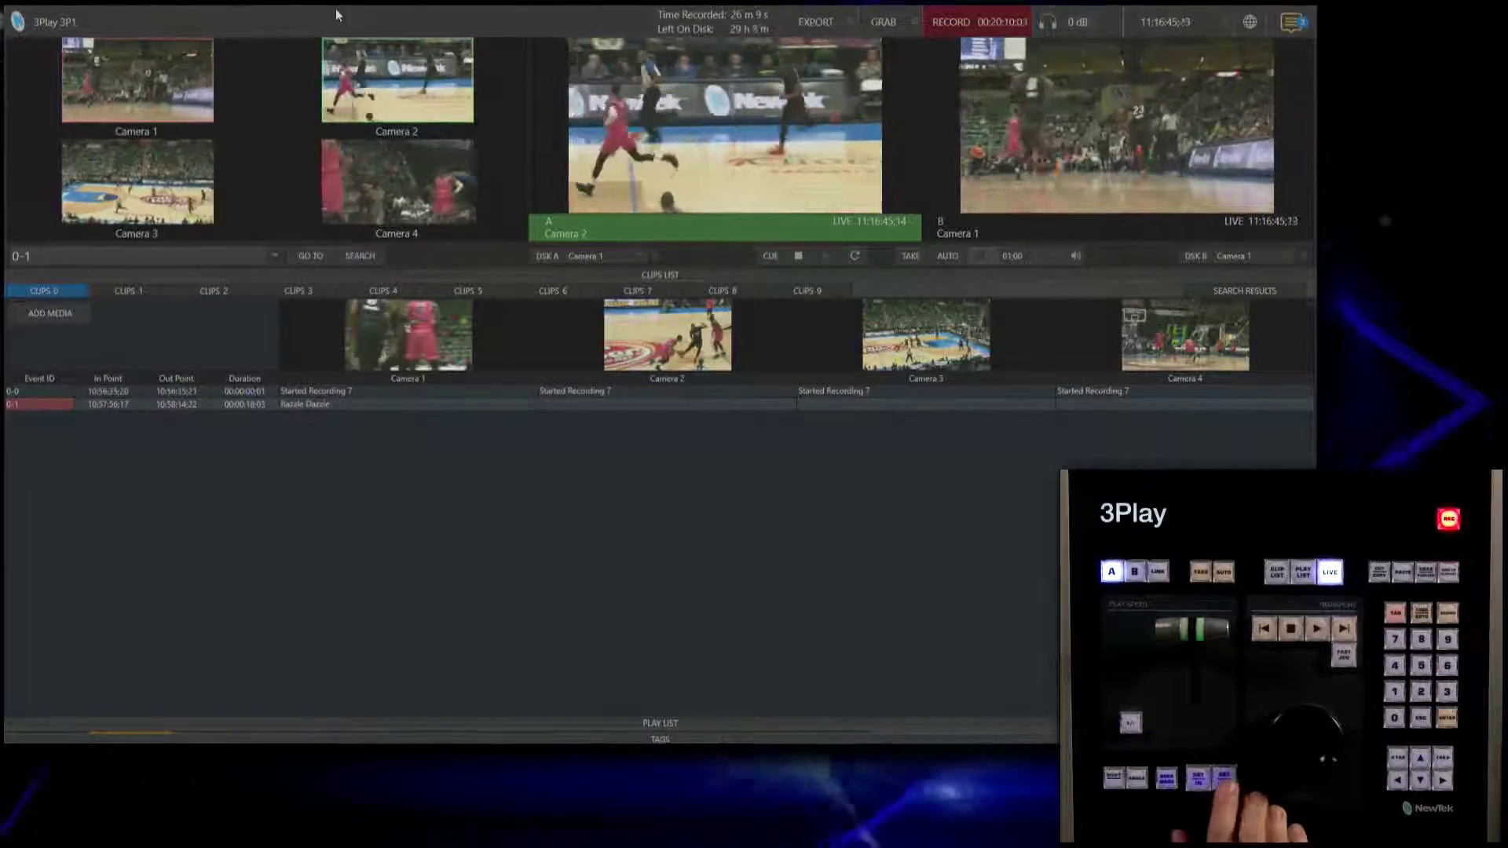
key(Return)
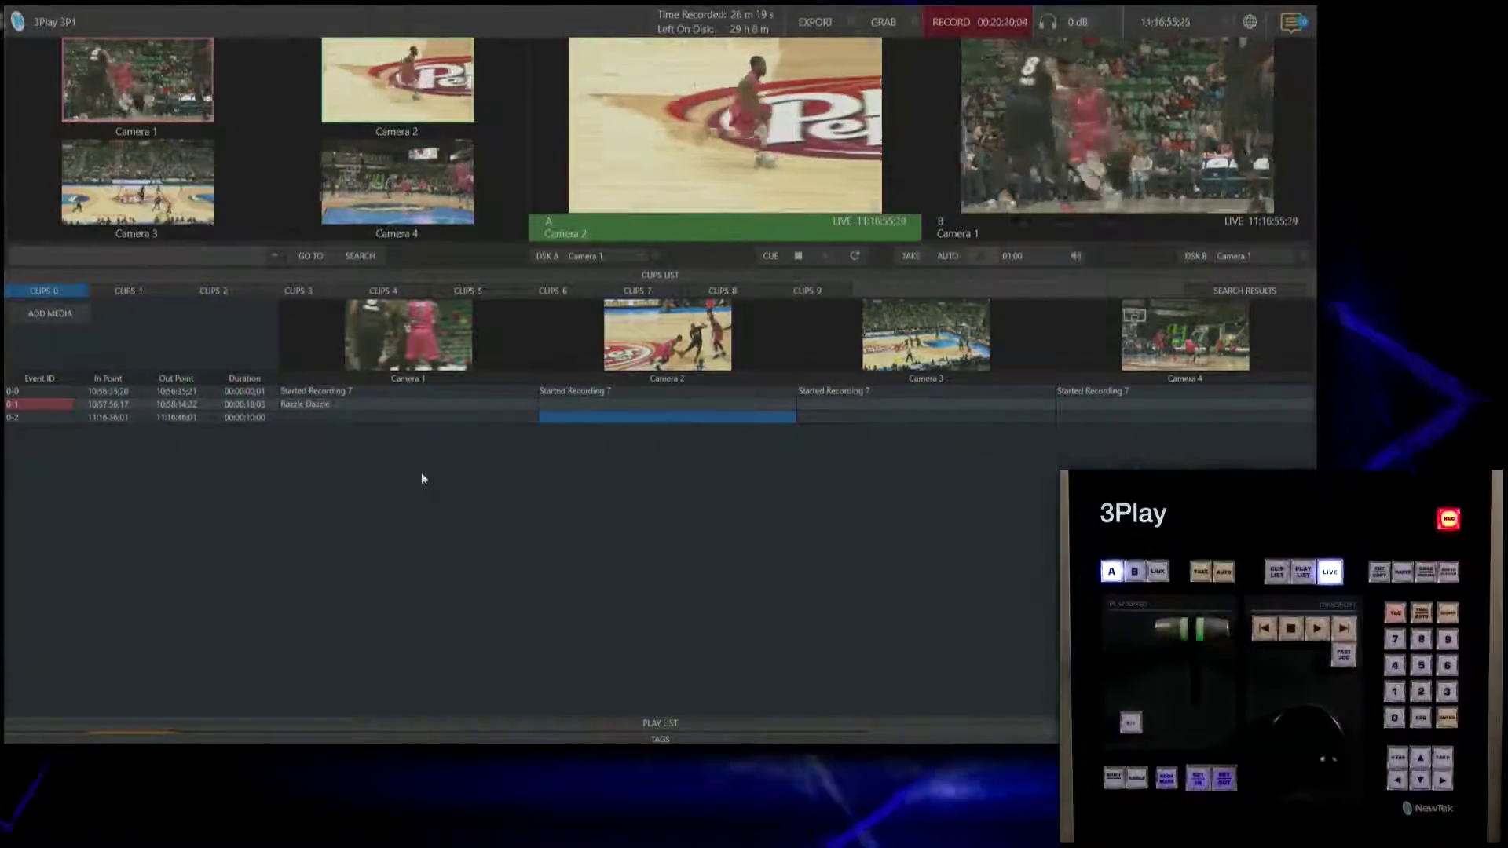
- Play clip 0-2, move its In Point to 11:16:35:26 (00:00:10:05 long), then go live on Camera 2
key(Down)
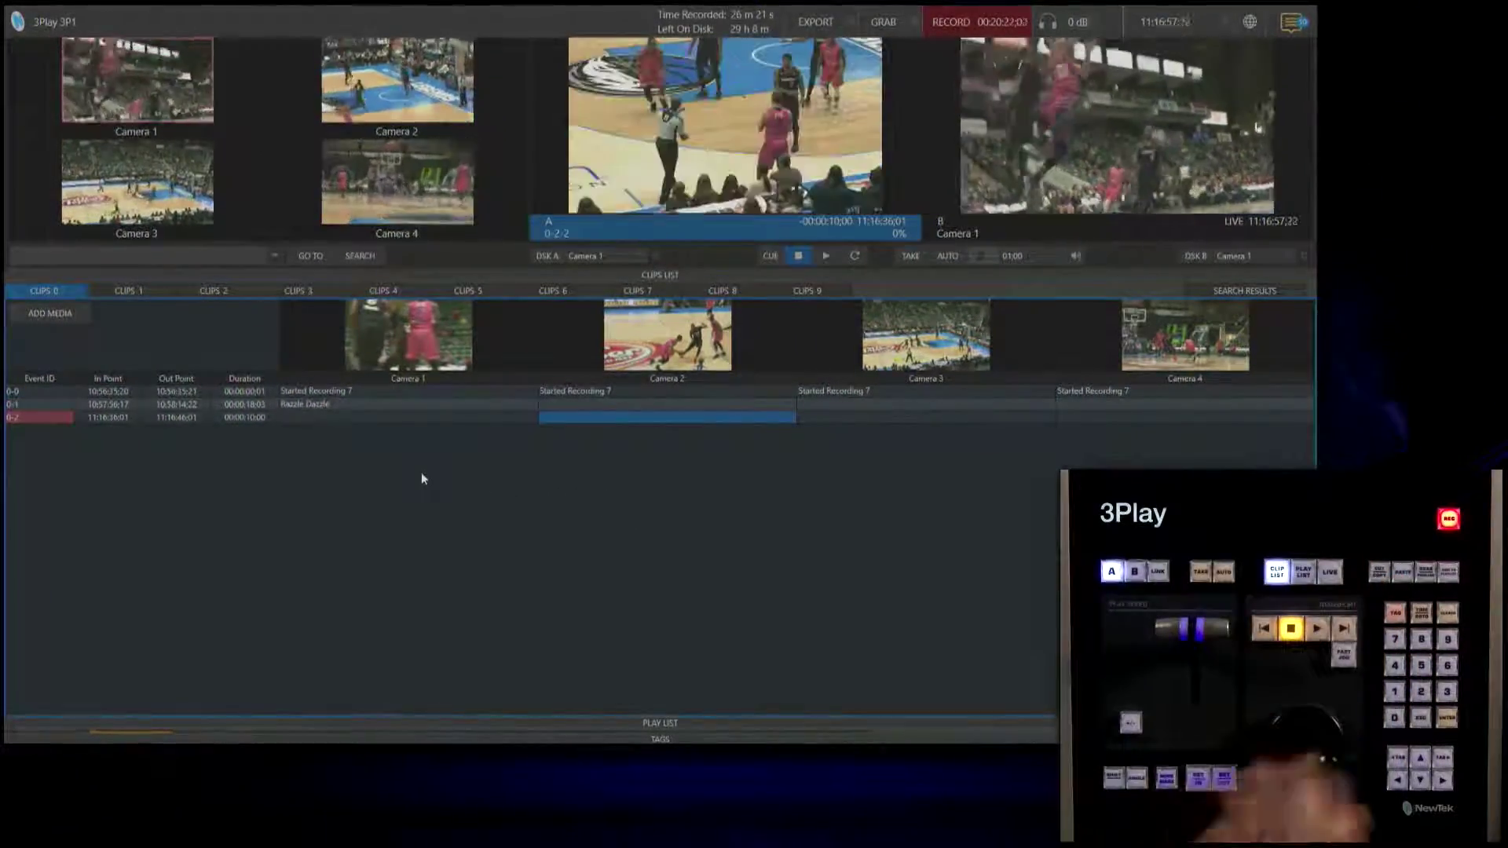
key(space)
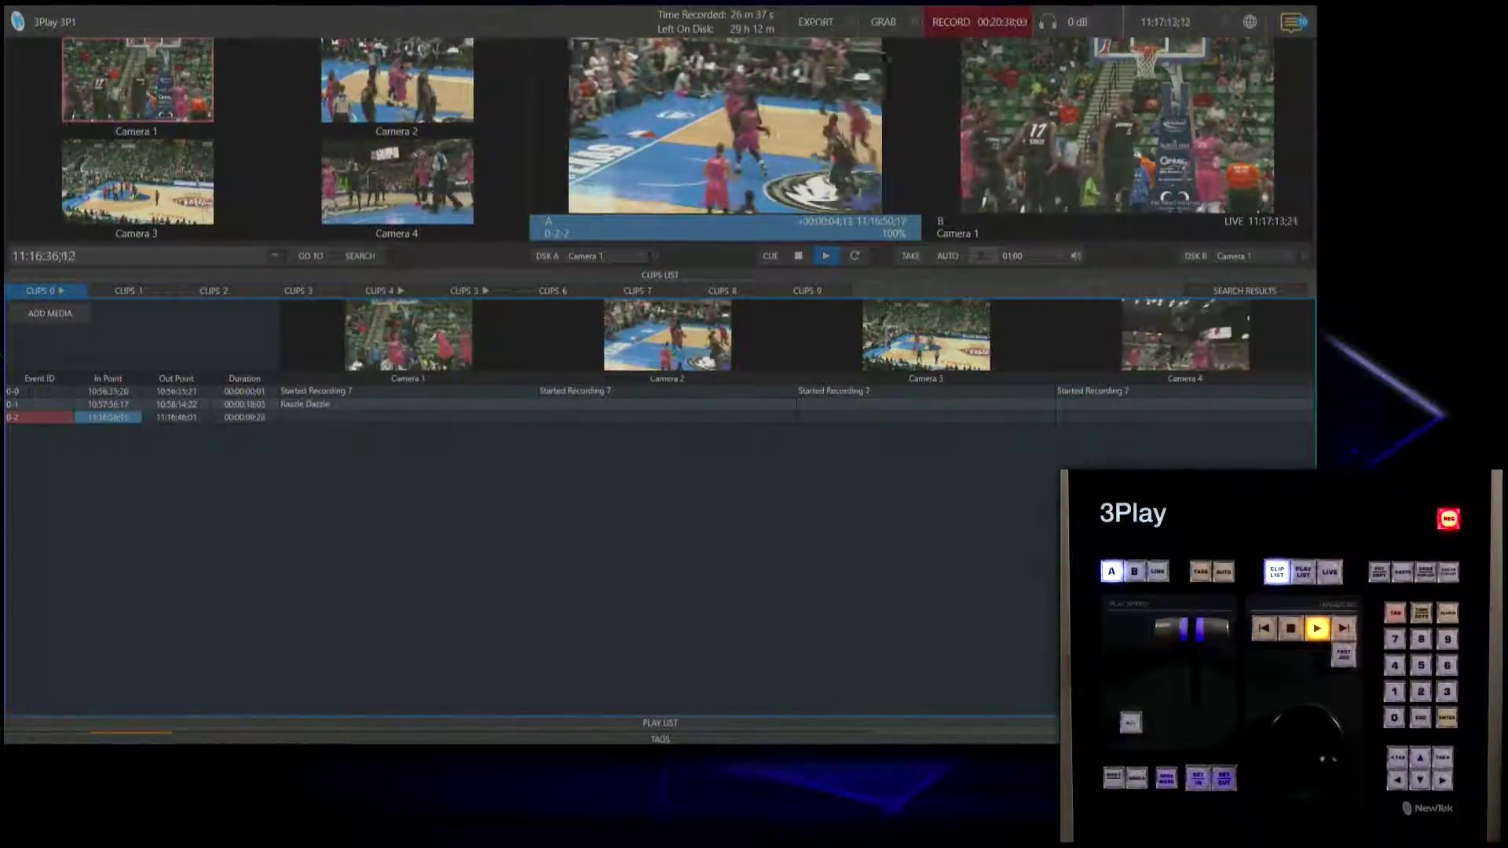
key(space)
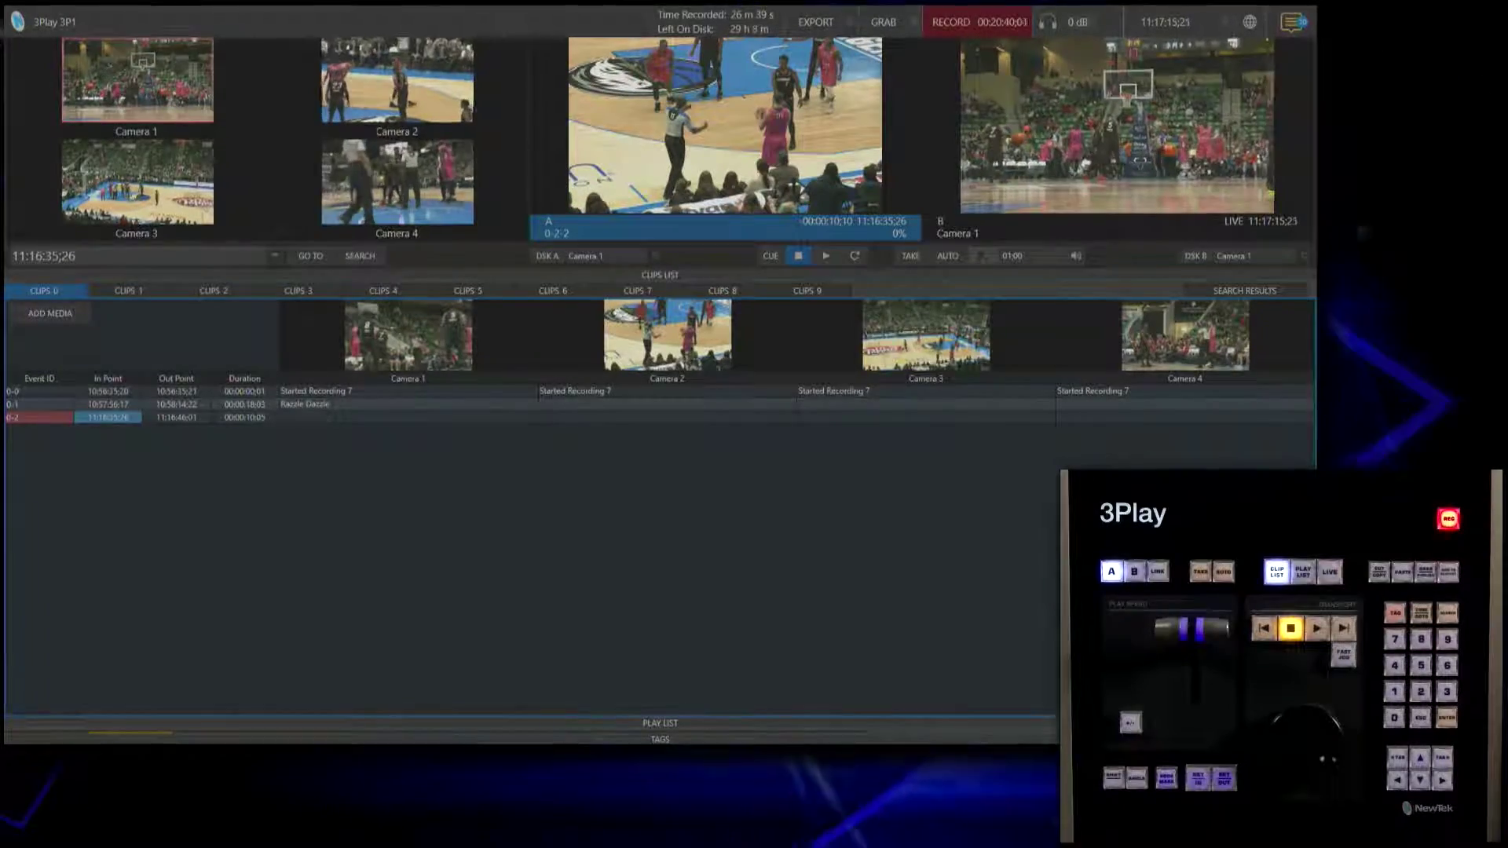
key(2)
key(l)
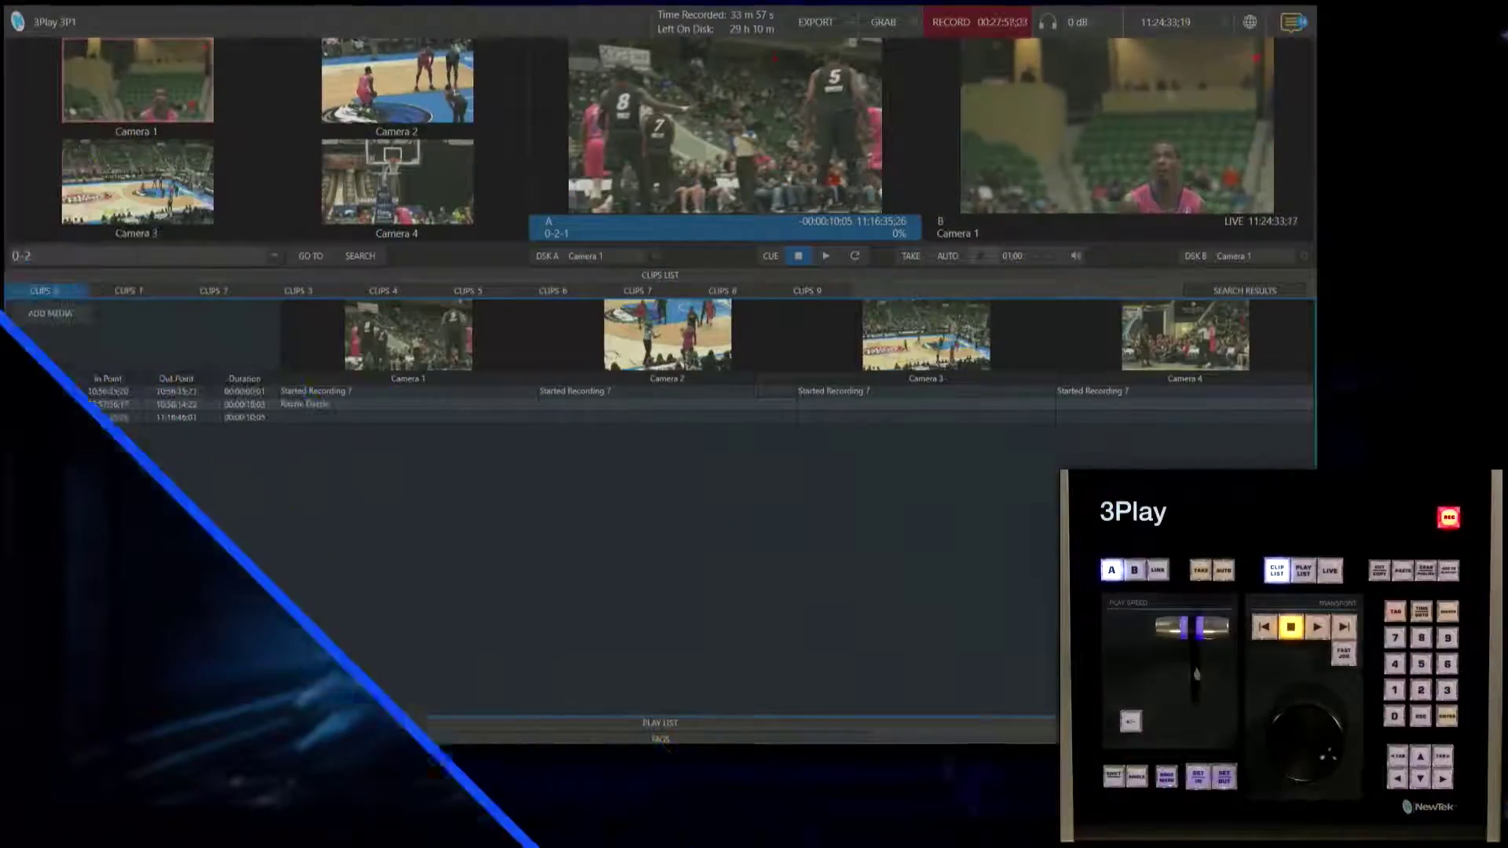
- Go live on Camera 2, mark new clip 0-3 at In Point 11:24:49:07, and cue it on output A
key(l)
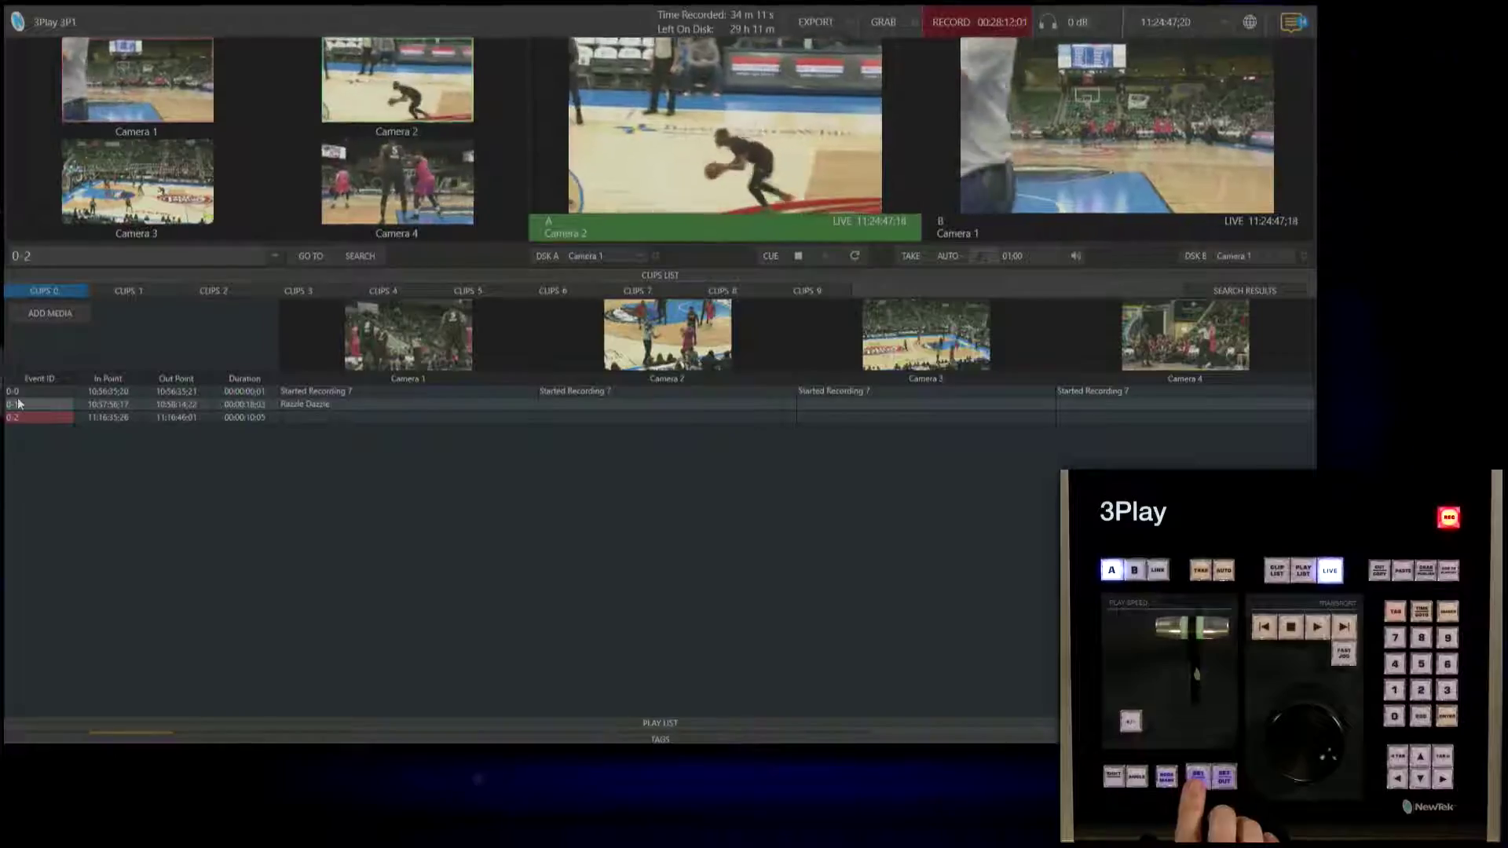
key(i)
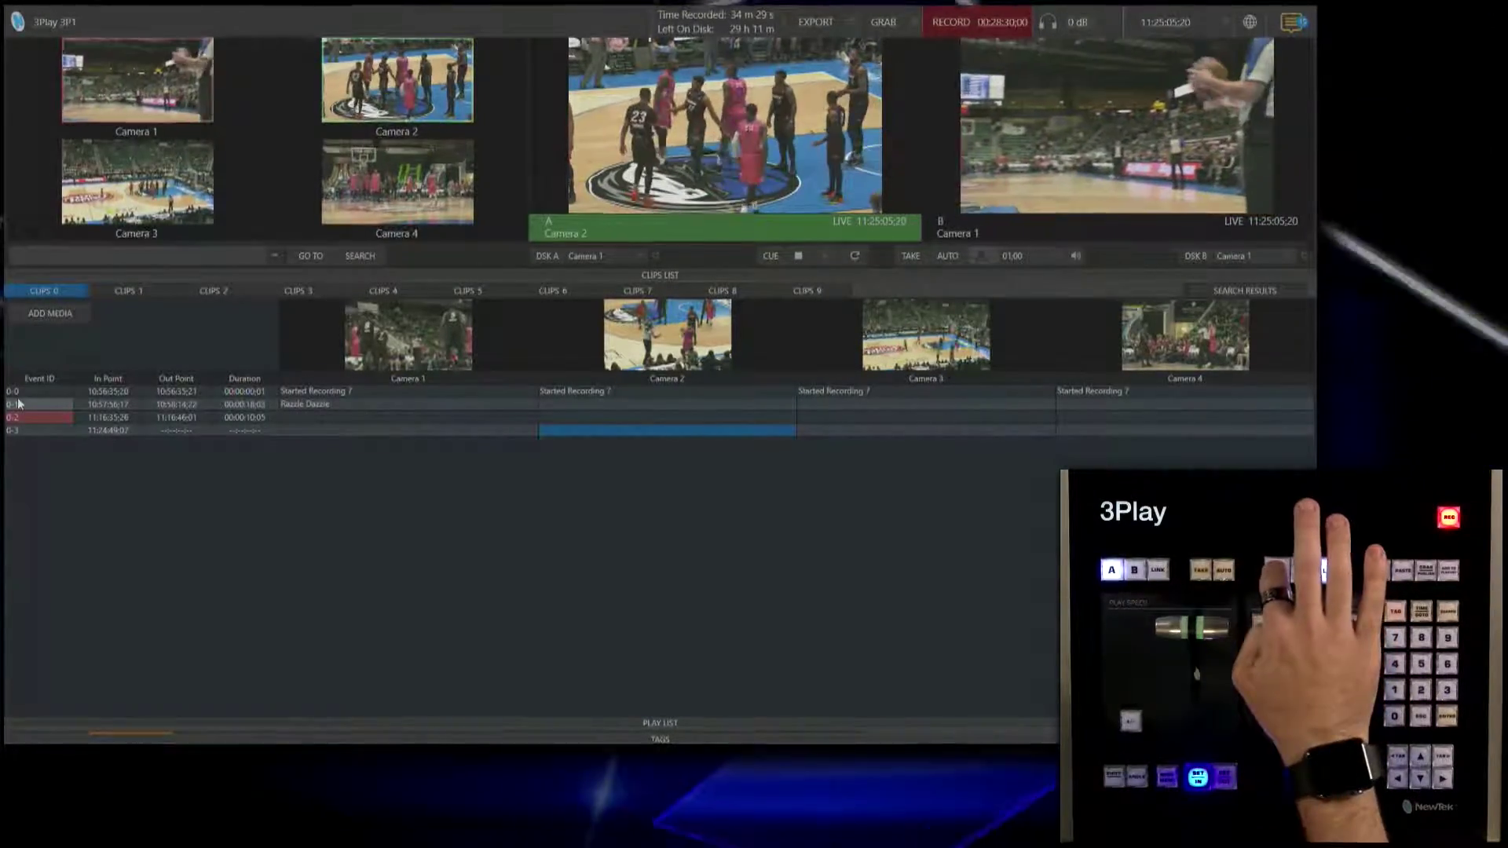
key(Down)
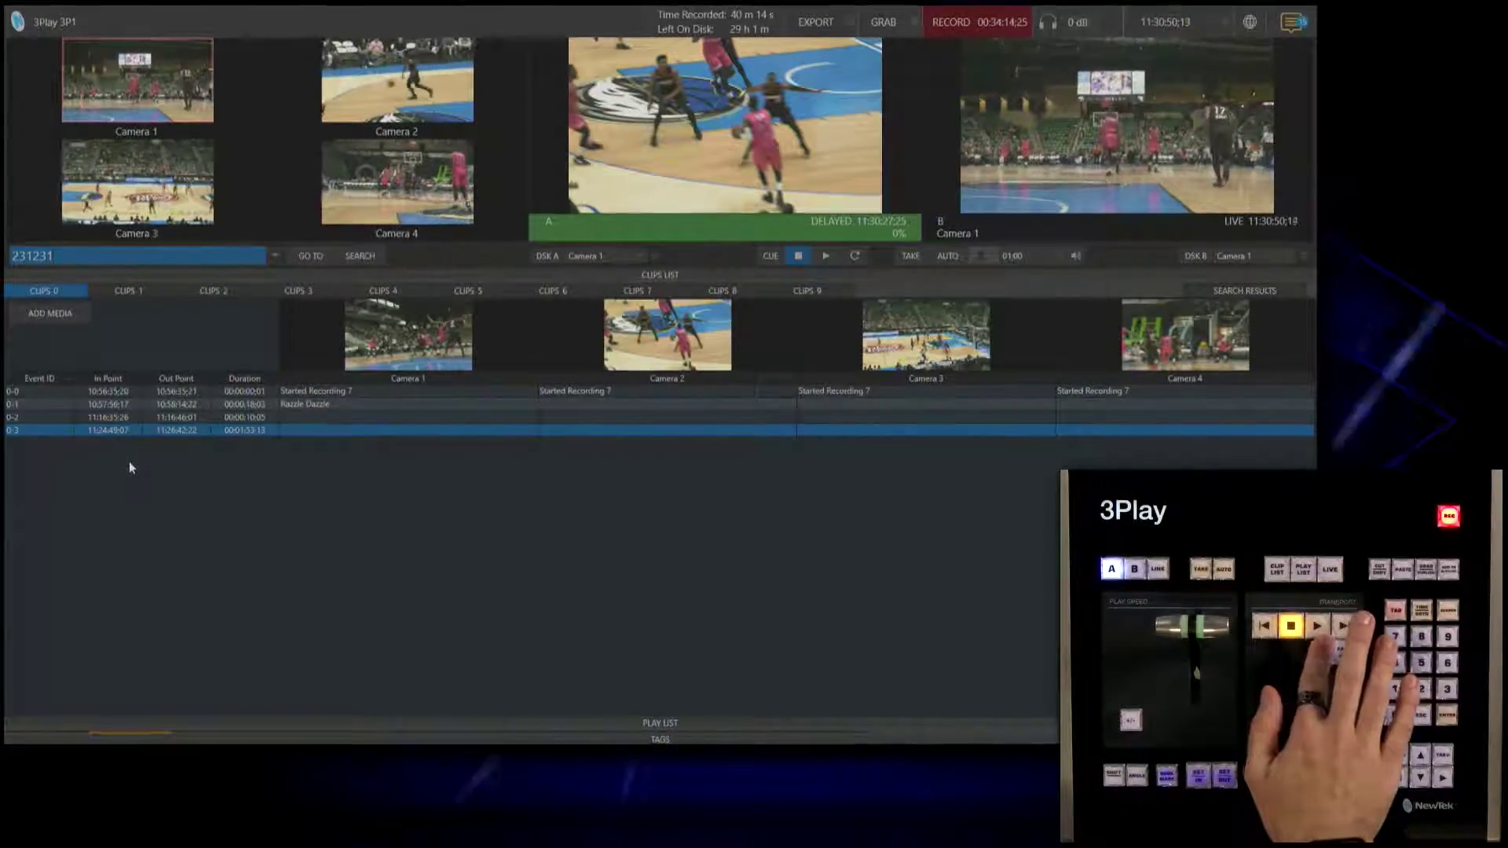
- Play clip 0-3 on output A, then switch back to live Camera 2
key(space)
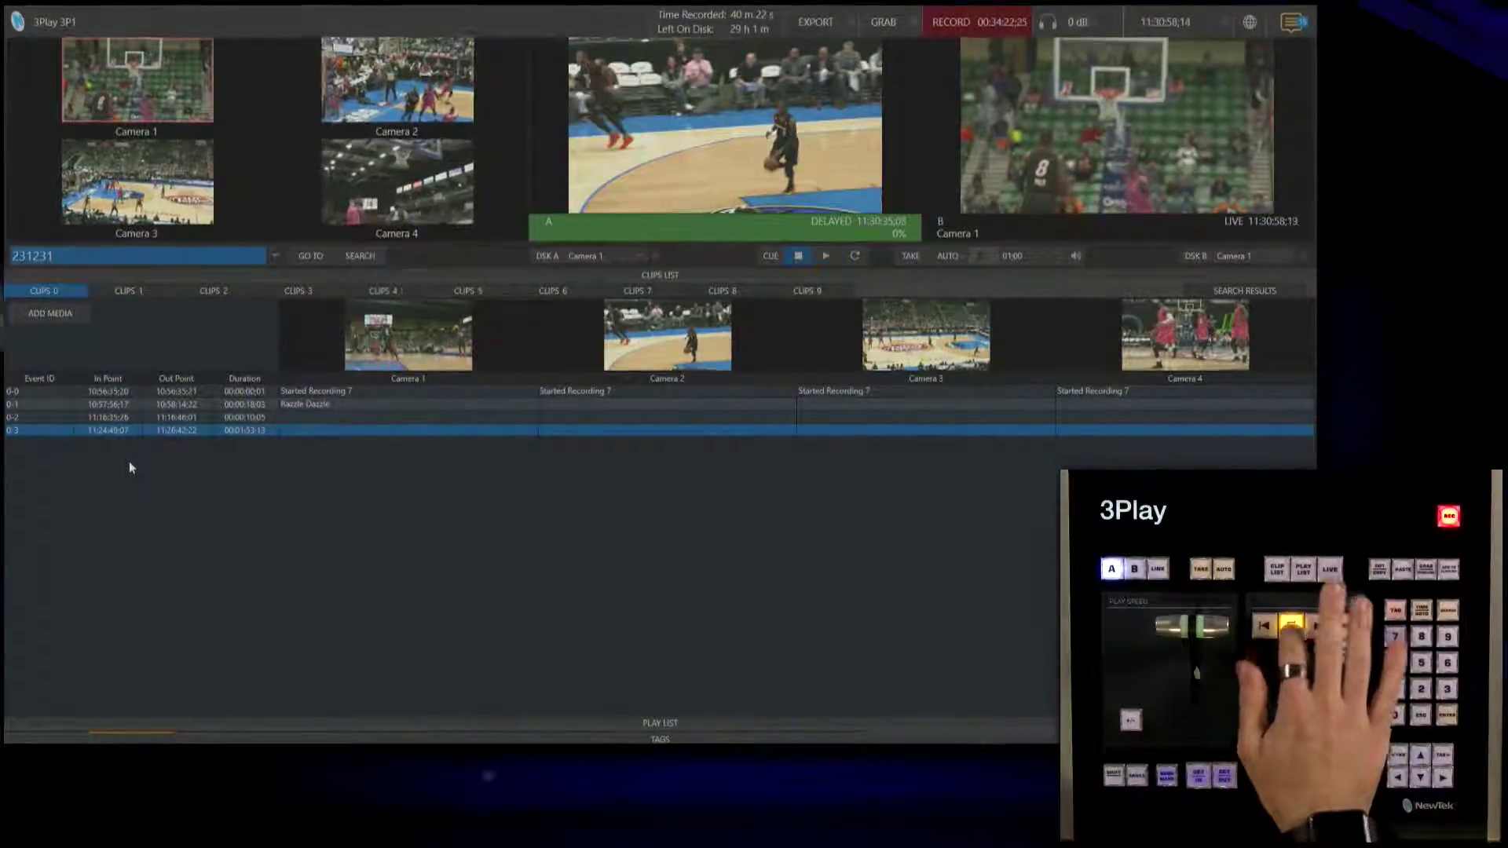
key(l)
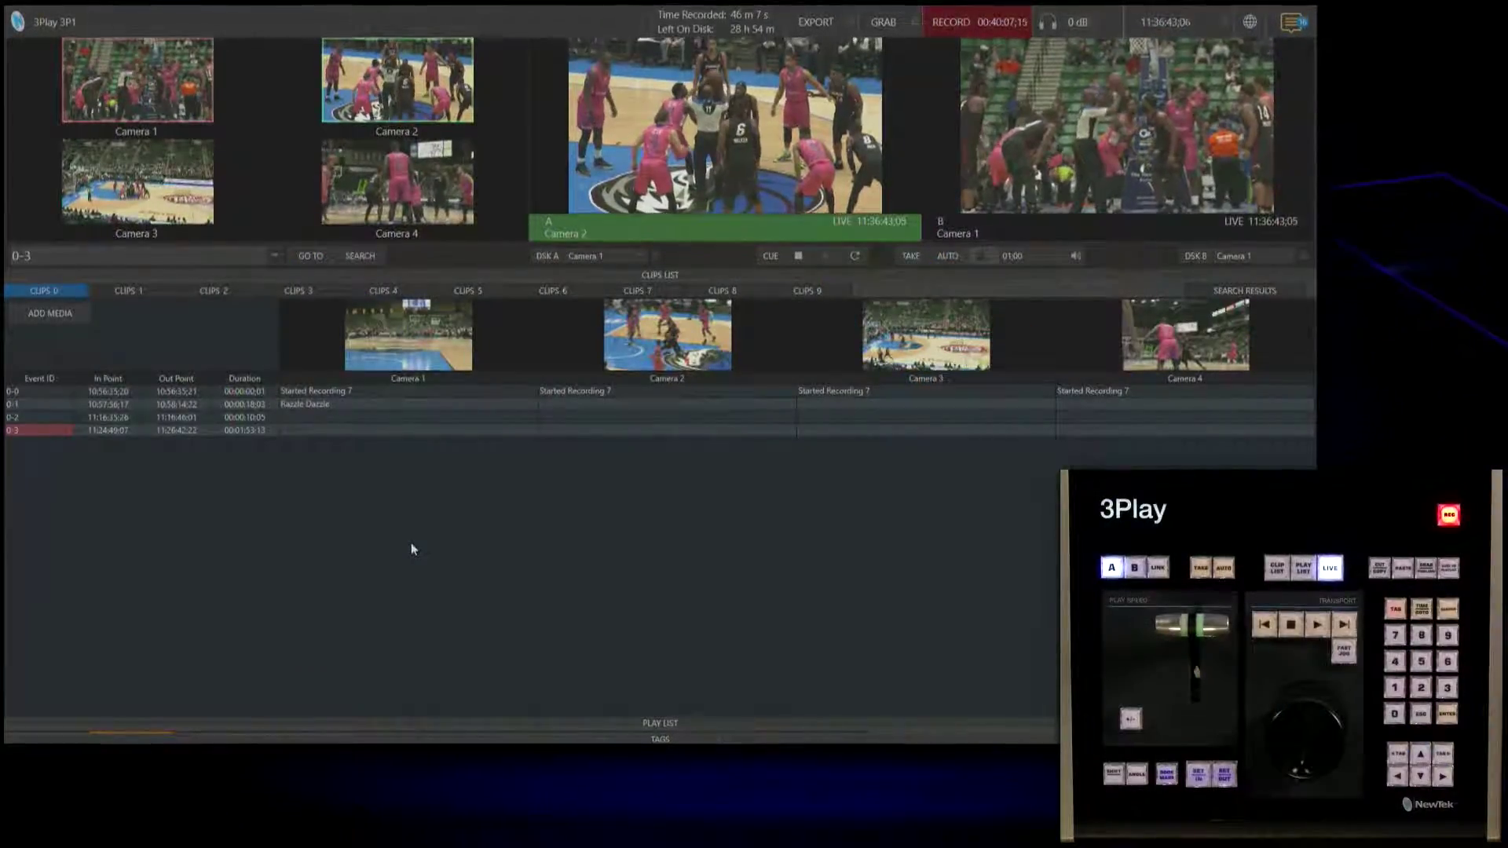
- Change Options > Out Point Padding from None to a padding length
mouse_move(107, 23)
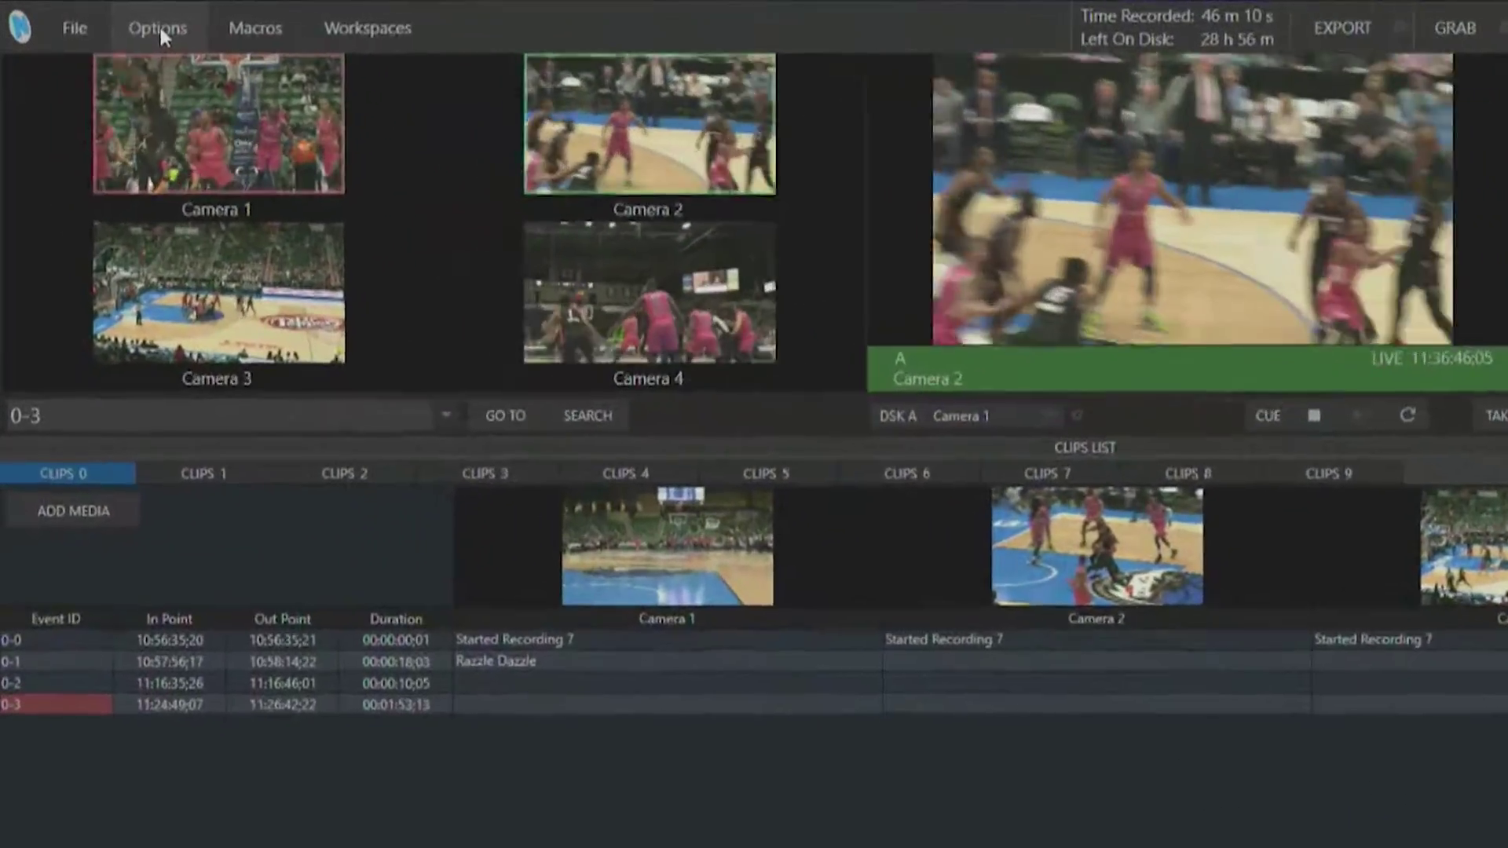
click(128, 24)
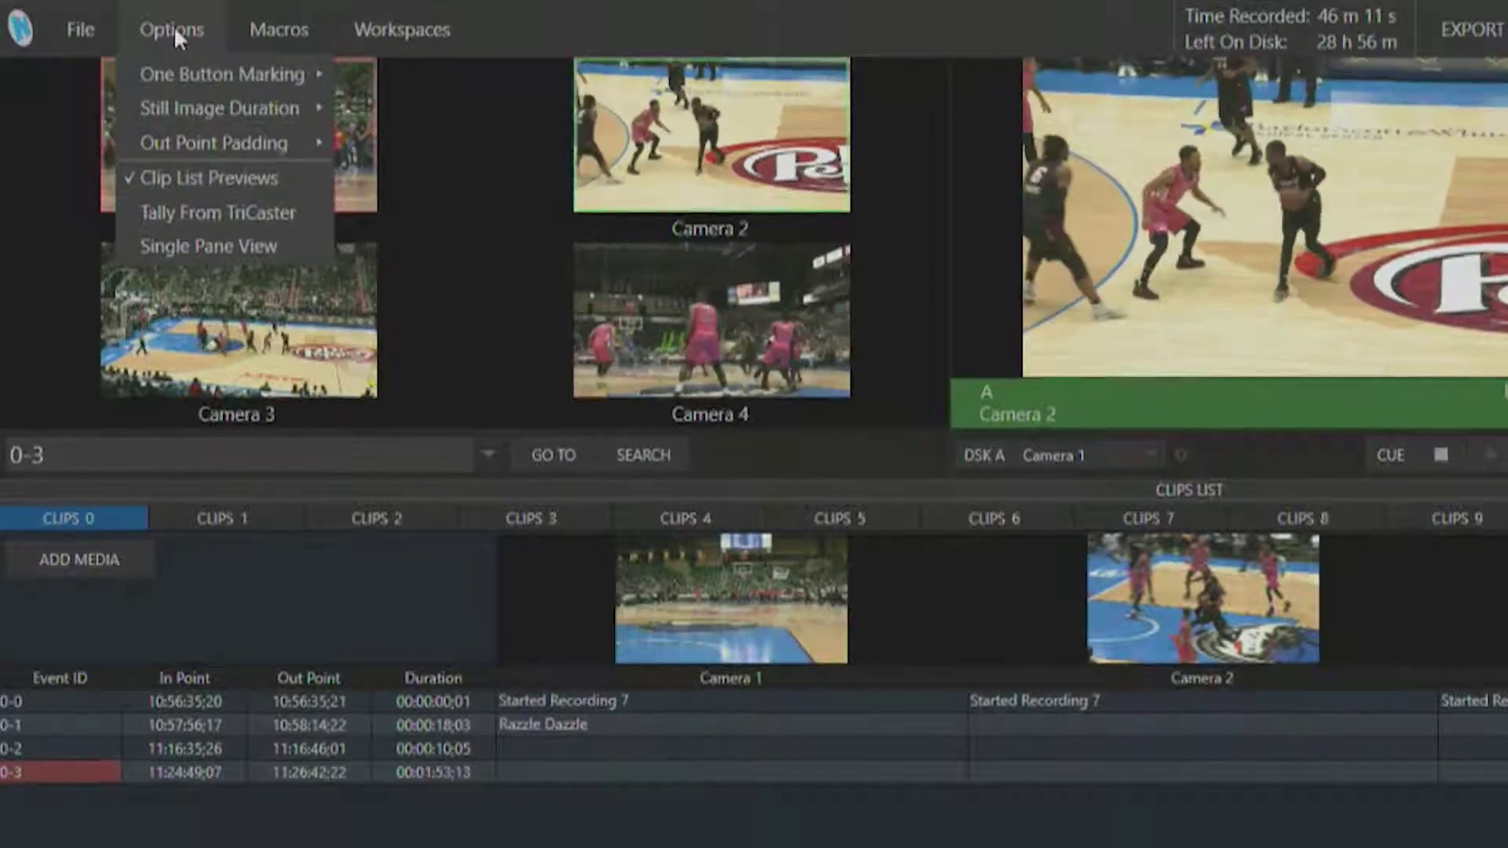
mouse_move(263, 142)
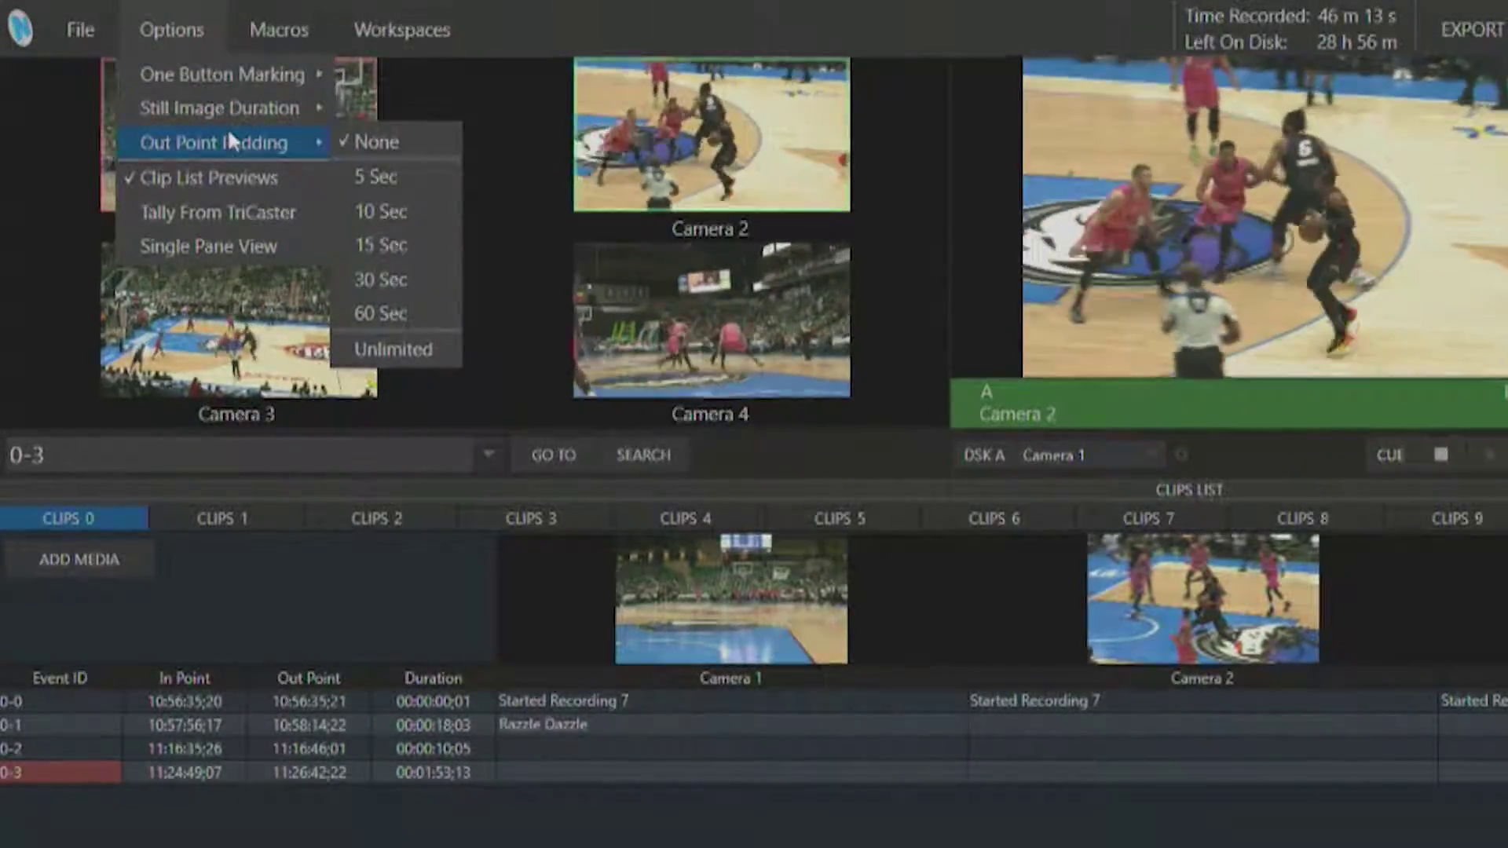
click(407, 242)
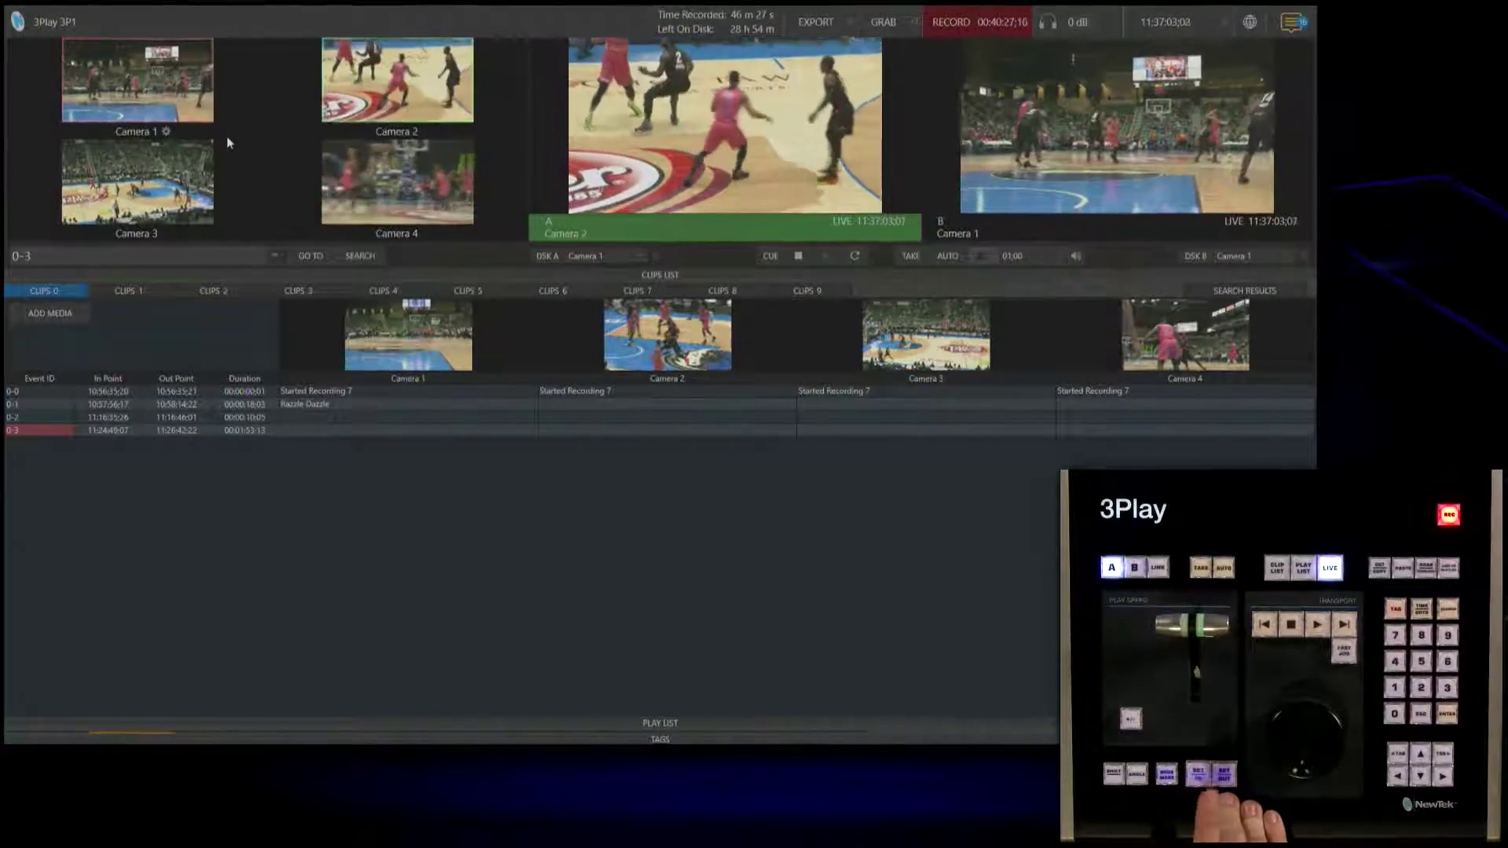
- Mark clip 0-4 from 11:37:03:25 to 11:37:18:07 (00:00:14:11) and cue it on output A
key(i)
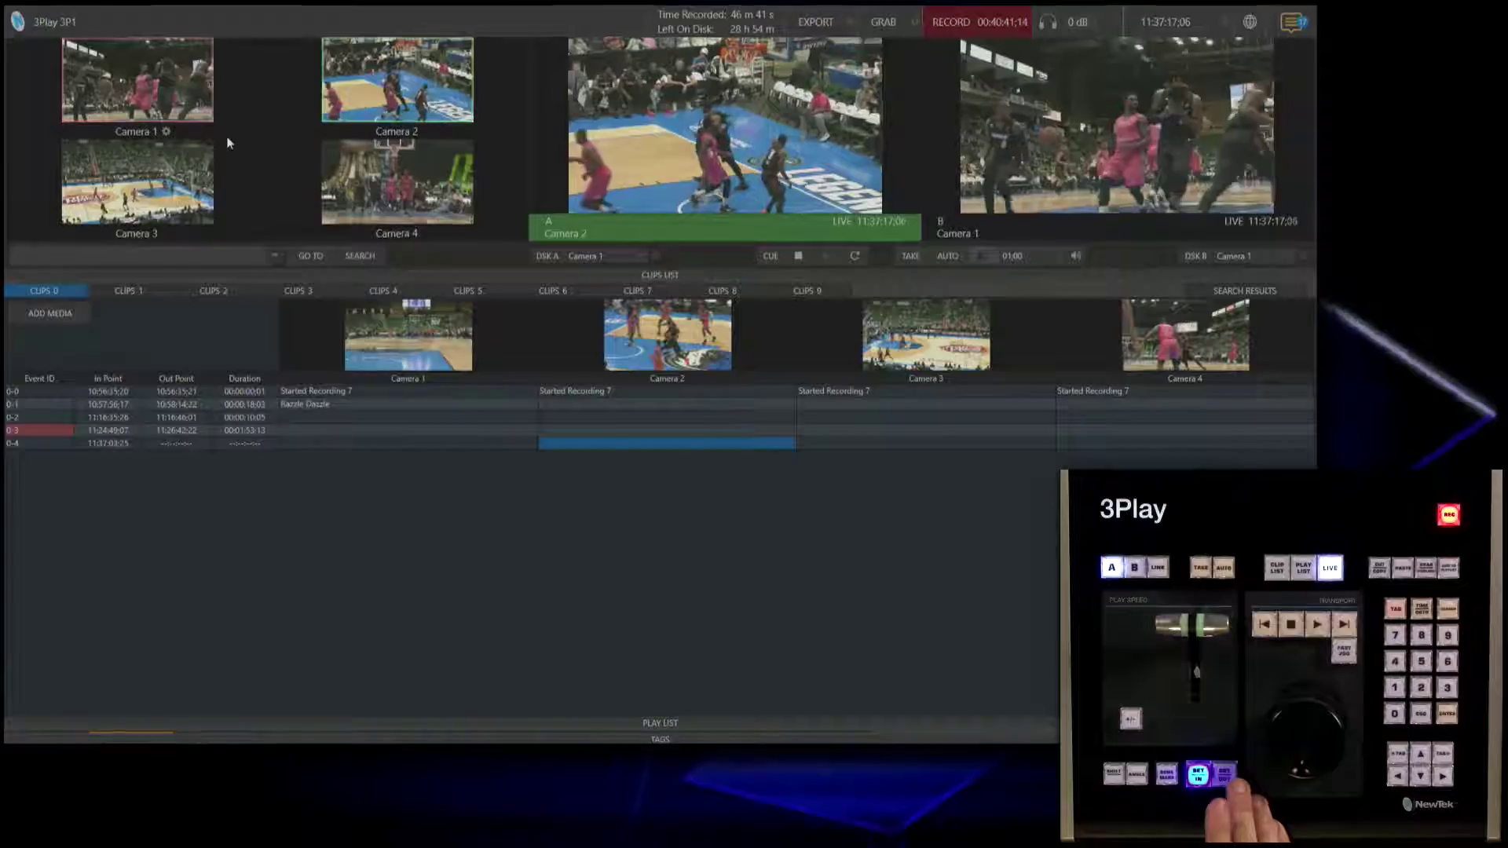
key(o)
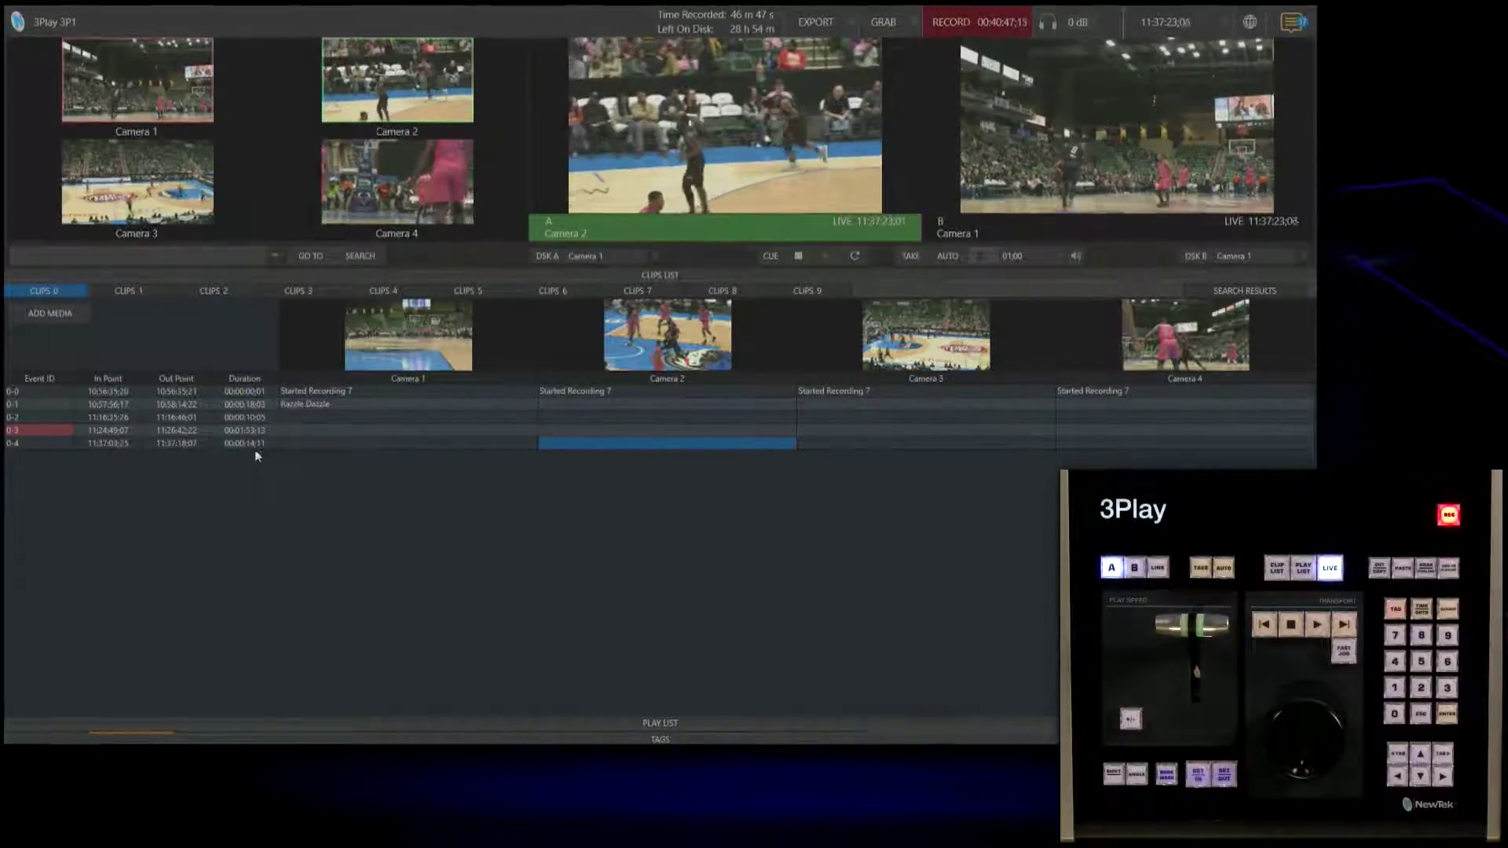
click(63, 445)
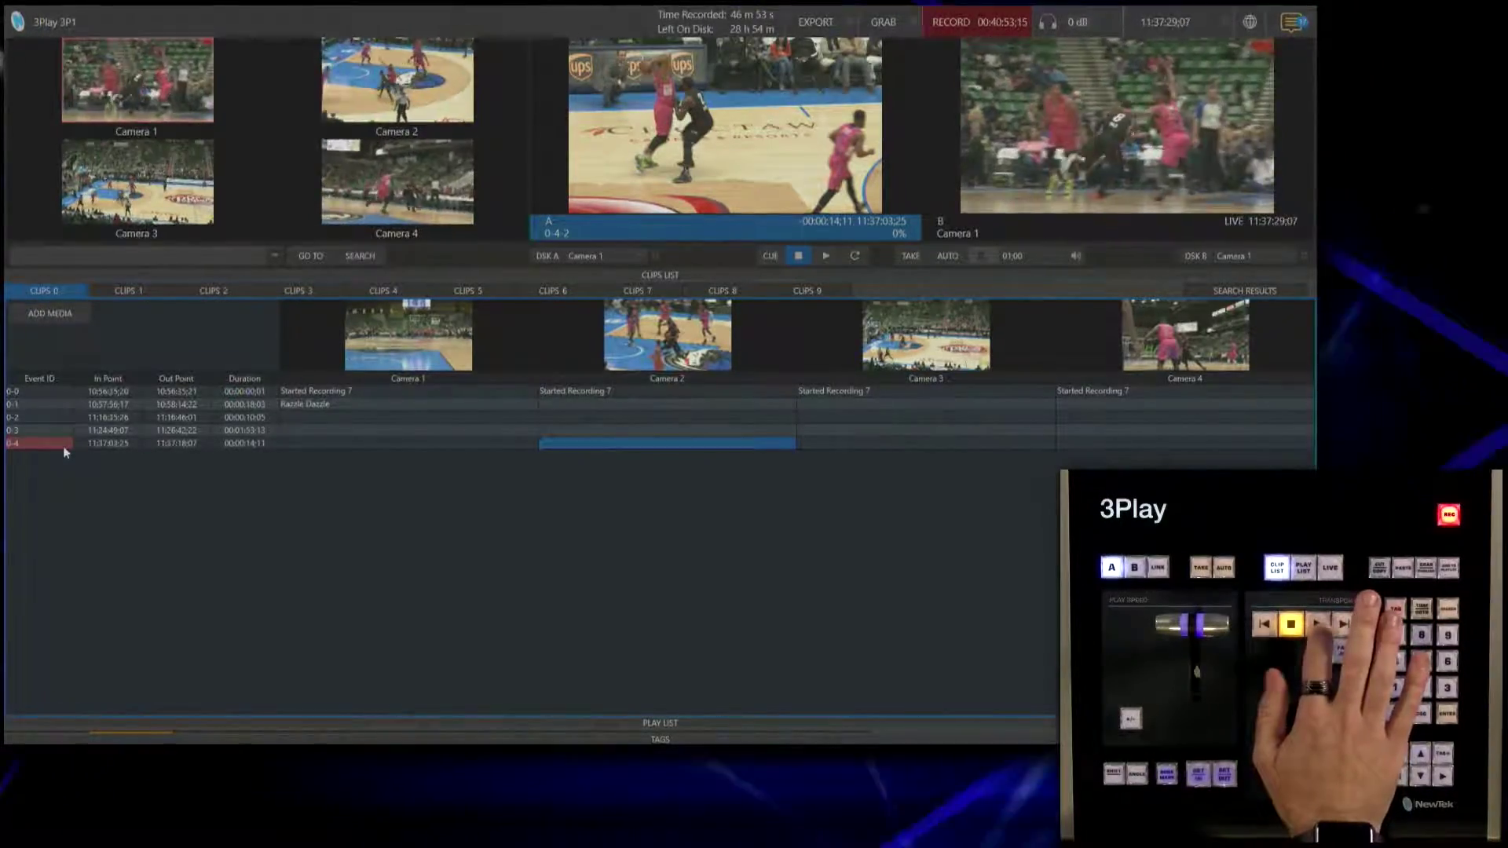
- Start playback of clip 0-4 on output A at 100% speed
key(space)
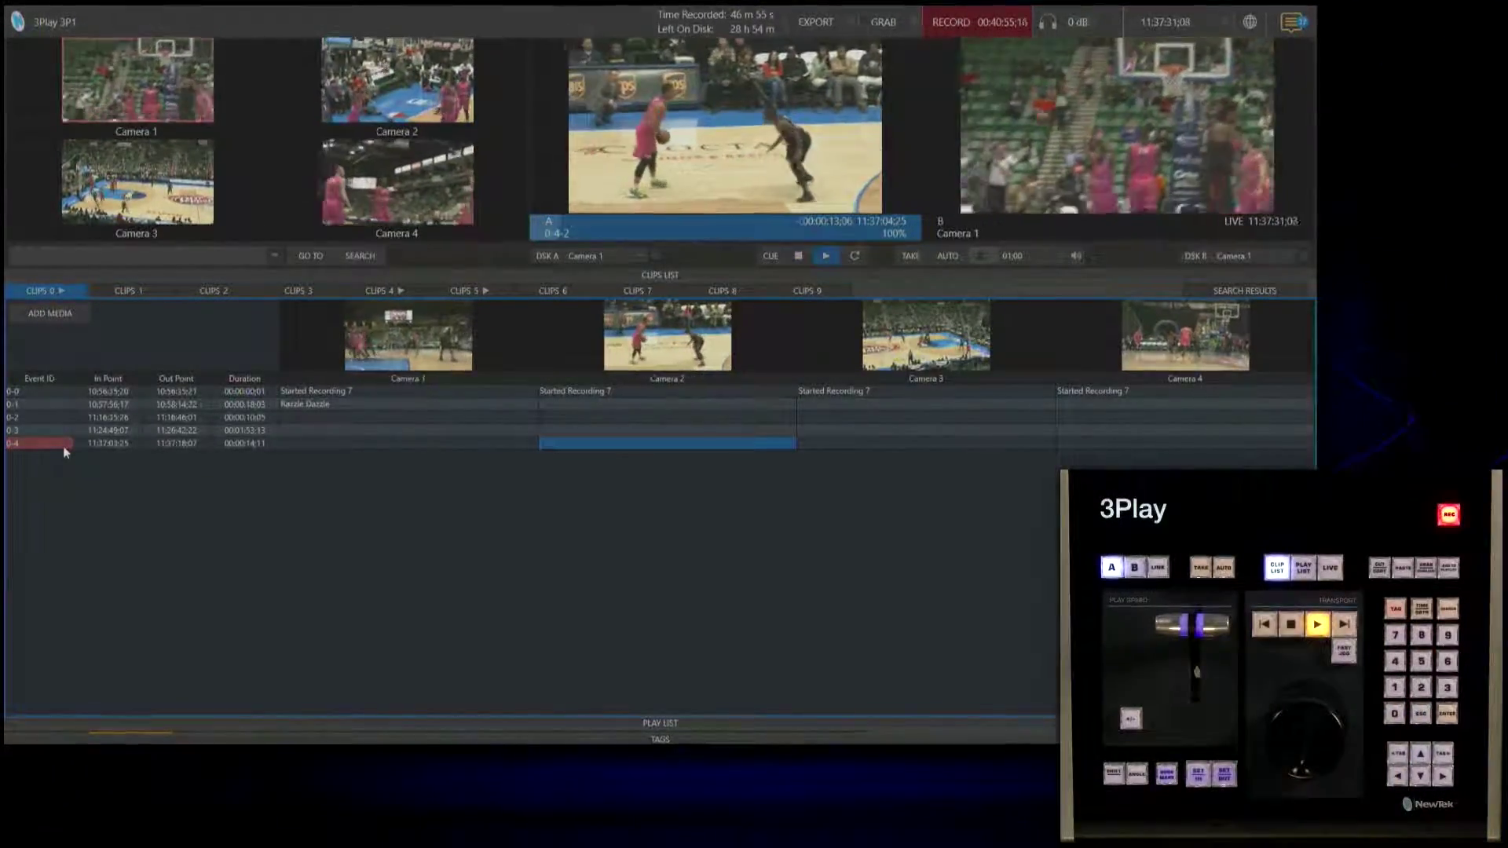